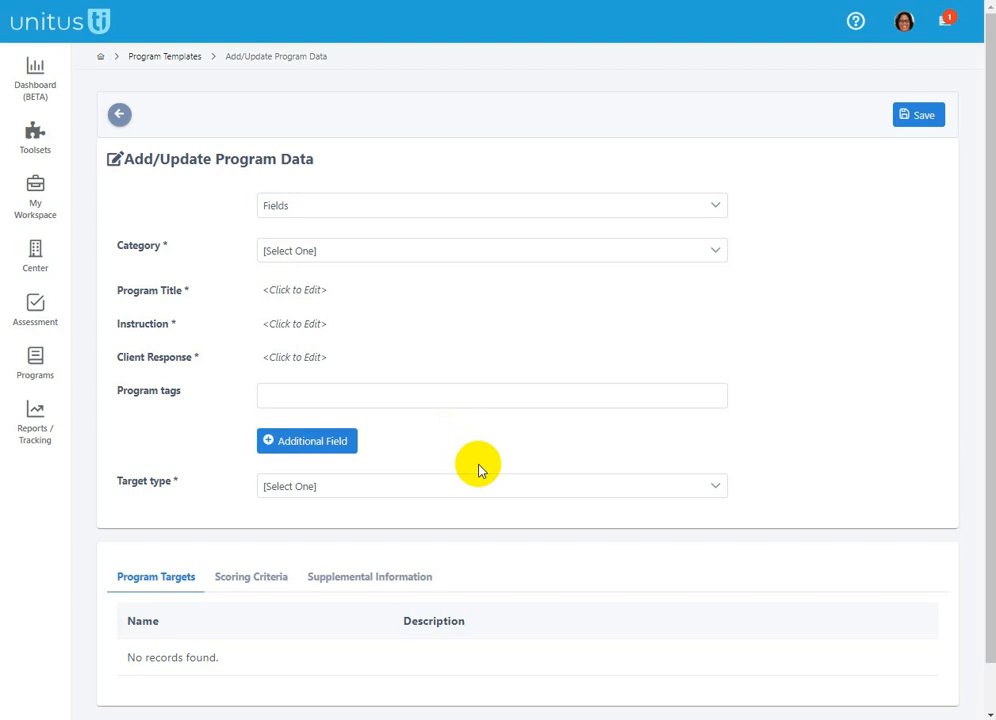
Set the program category to Language Concepts and add the optional Subtitle and Procedure fields to the form.
left_click(430, 252)
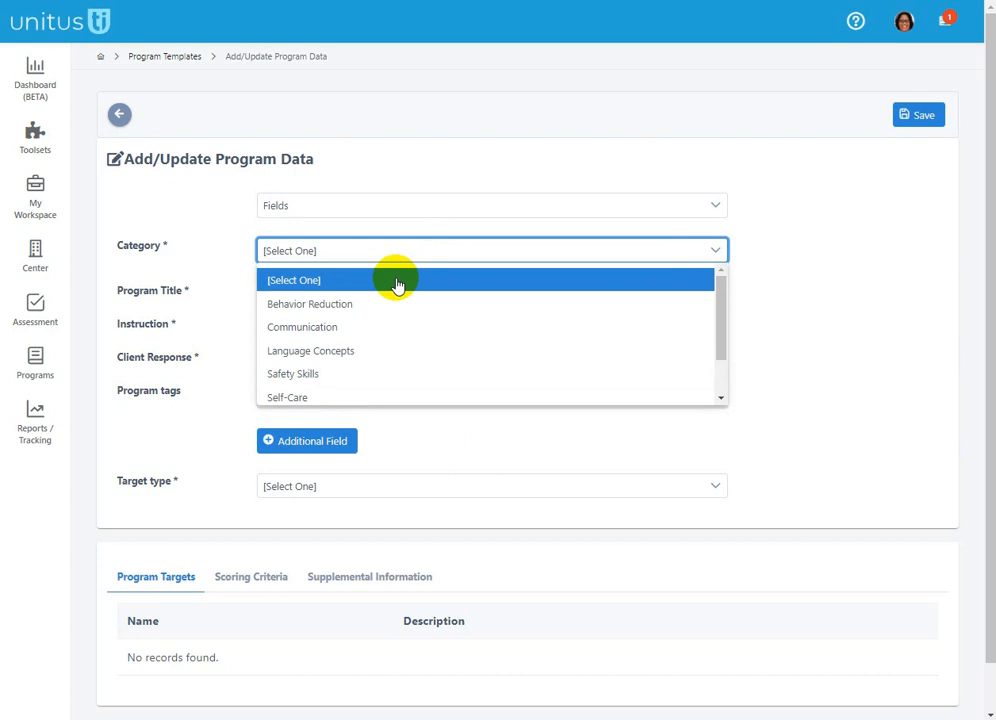
left_click(376, 353)
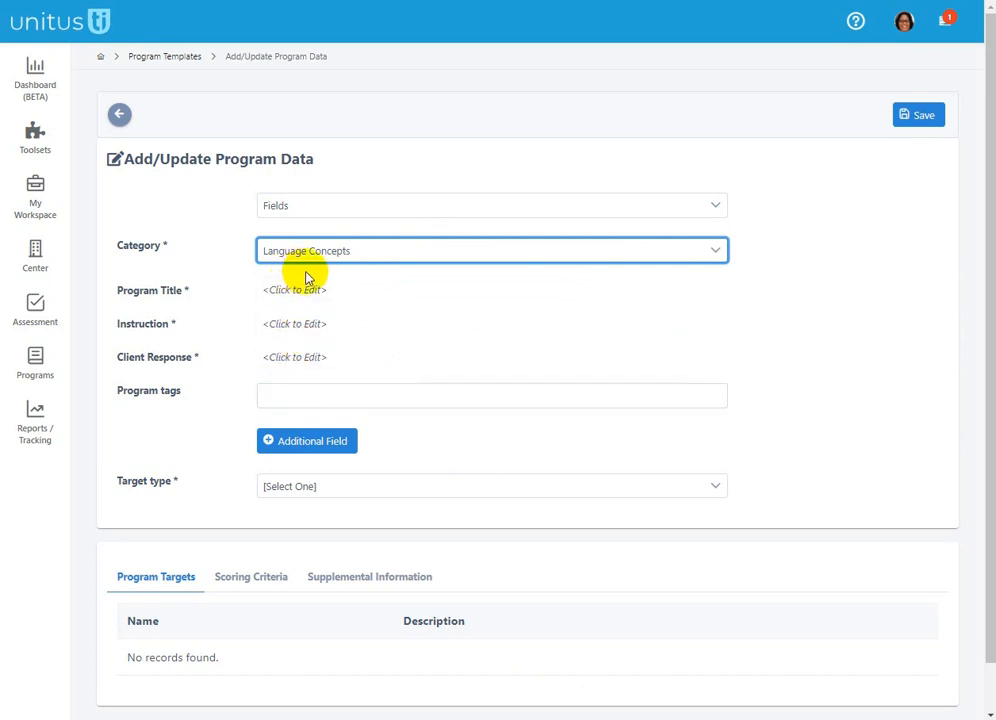
left_click(330, 206)
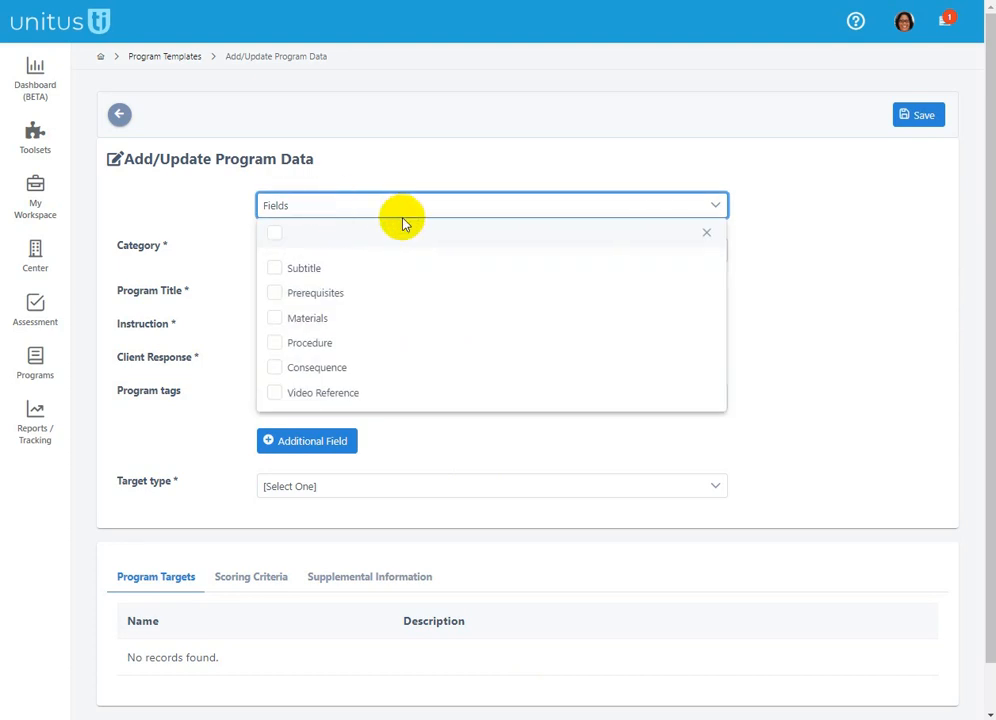
left_click(275, 270)
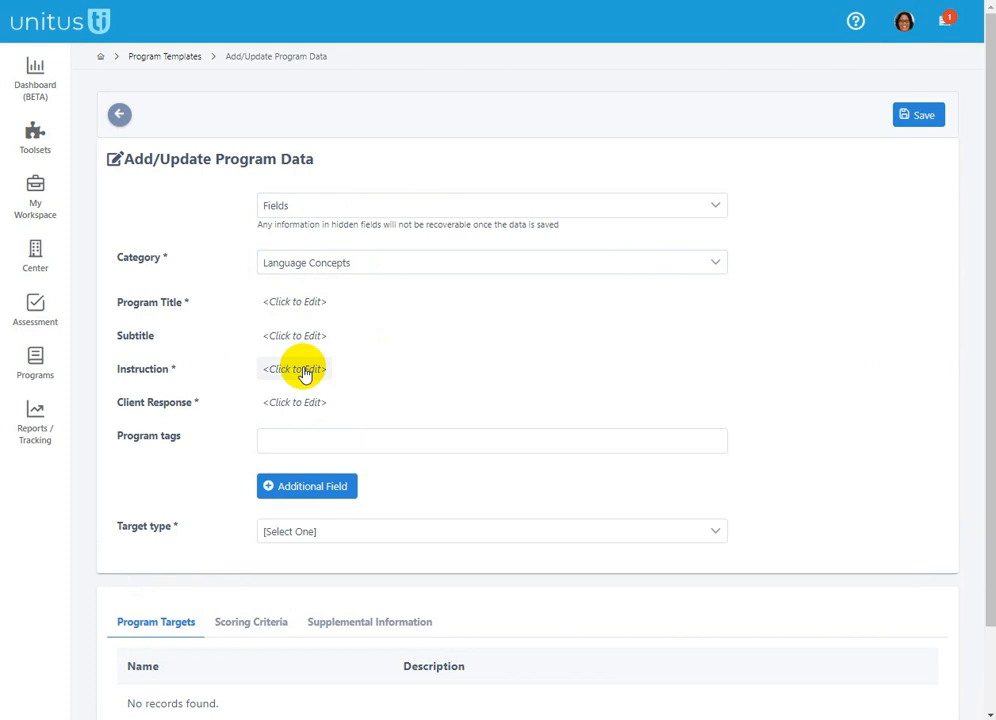
left_click(409, 207)
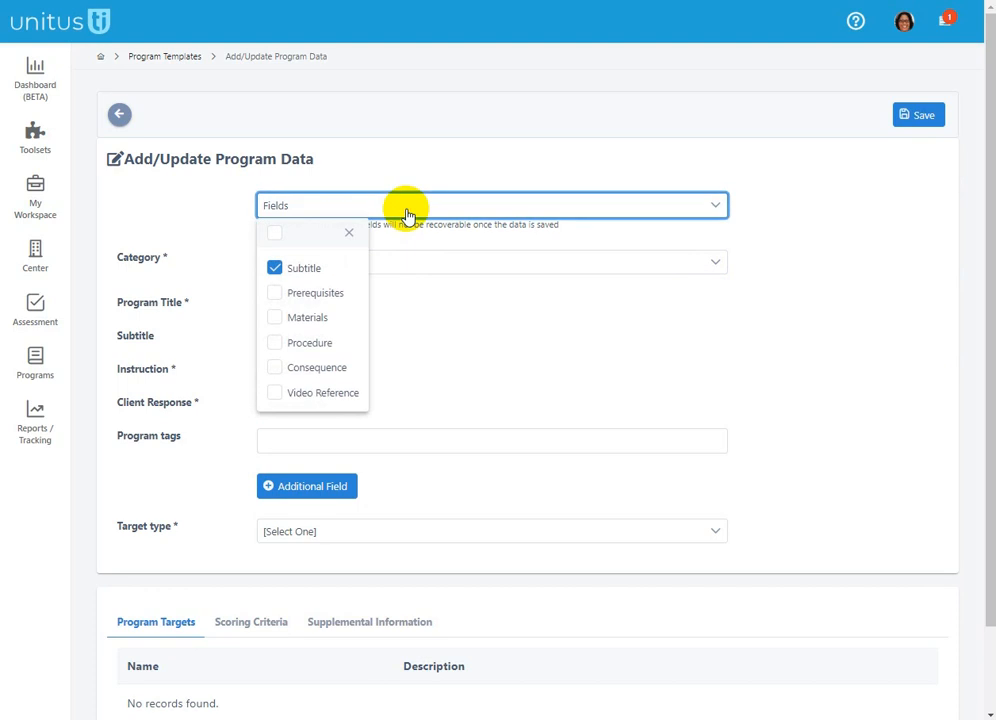
left_click(276, 344)
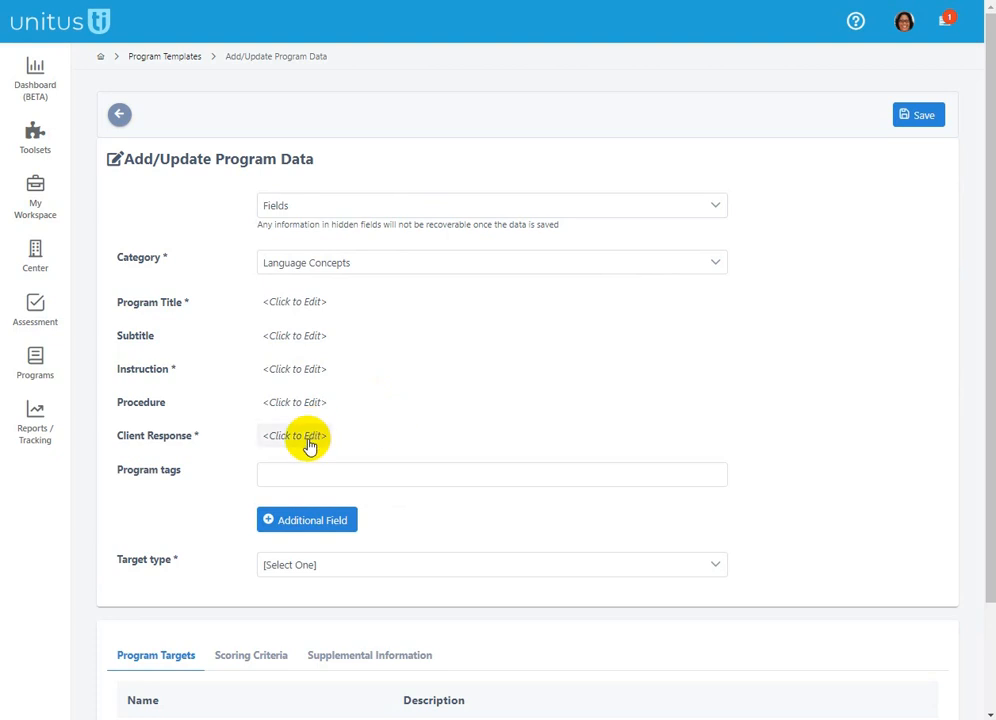
Enter "Locations - Expressive" as the program title.
left_click(322, 302)
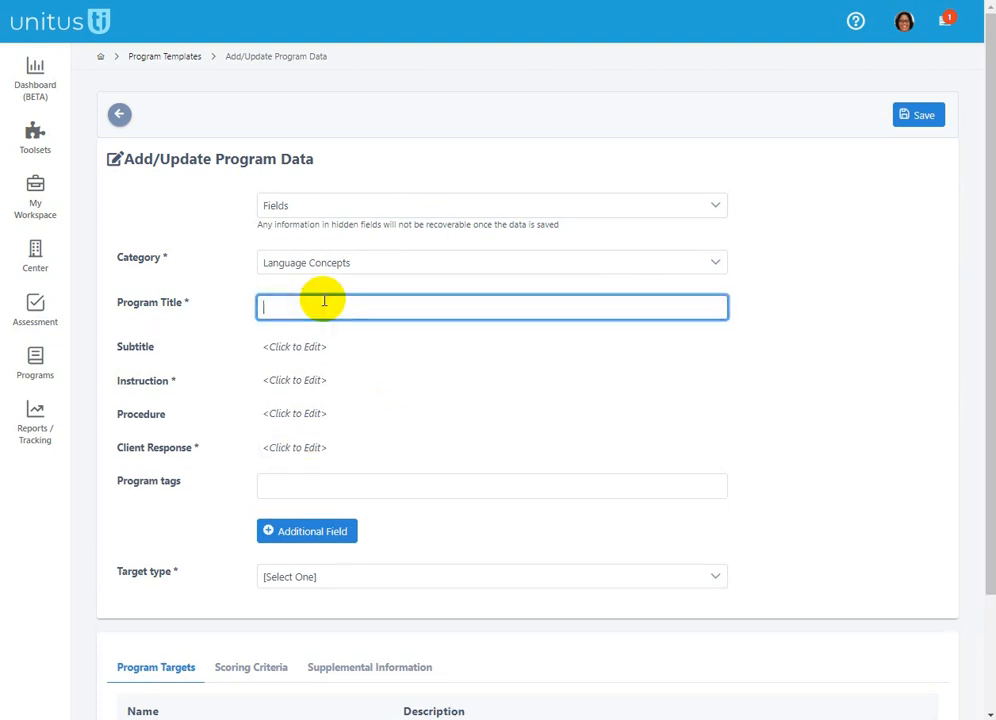
type("Locations - Expressive")
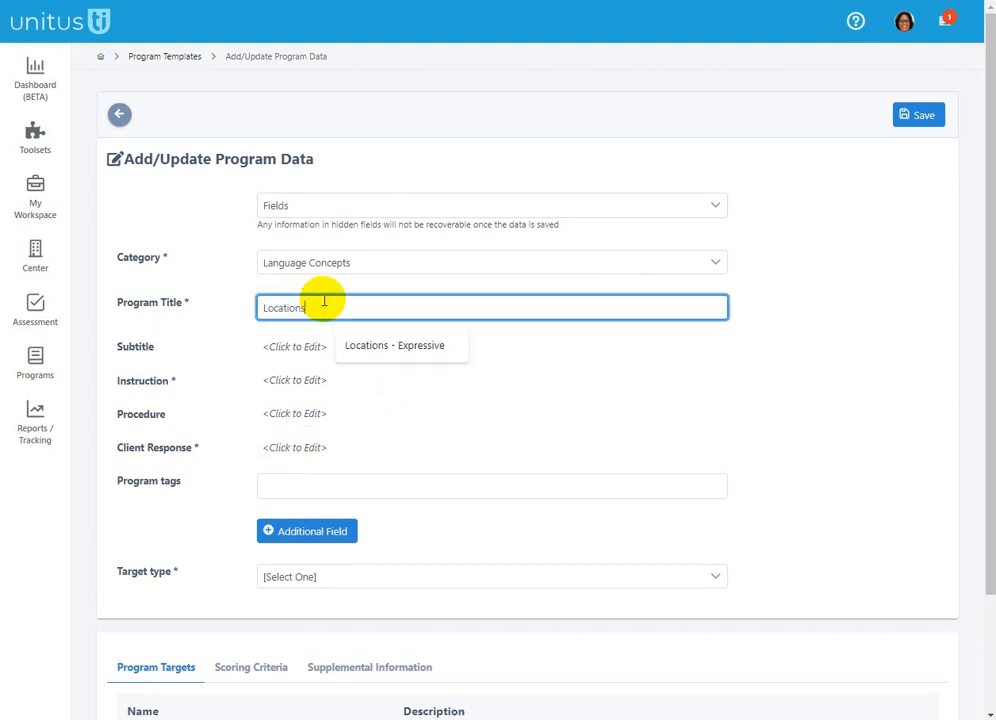
left_click(345, 346)
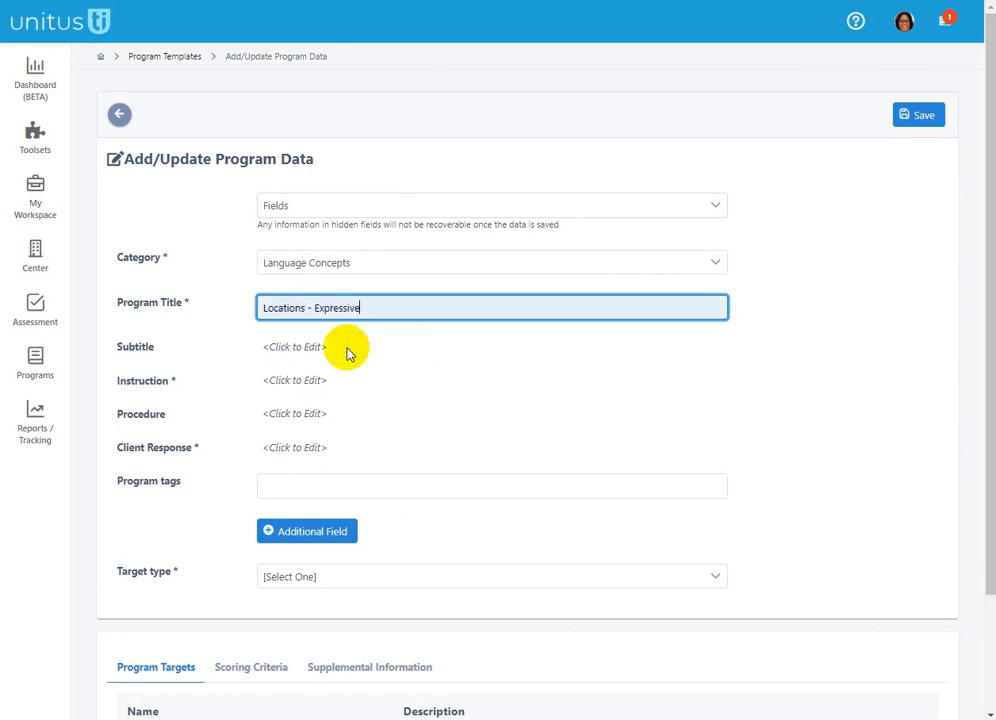
Set the subtitle to "Rooms in a house" and the instruction to "Hold up a picture of a room and ask "Where is it?"".
left_click(279, 349)
type("R")
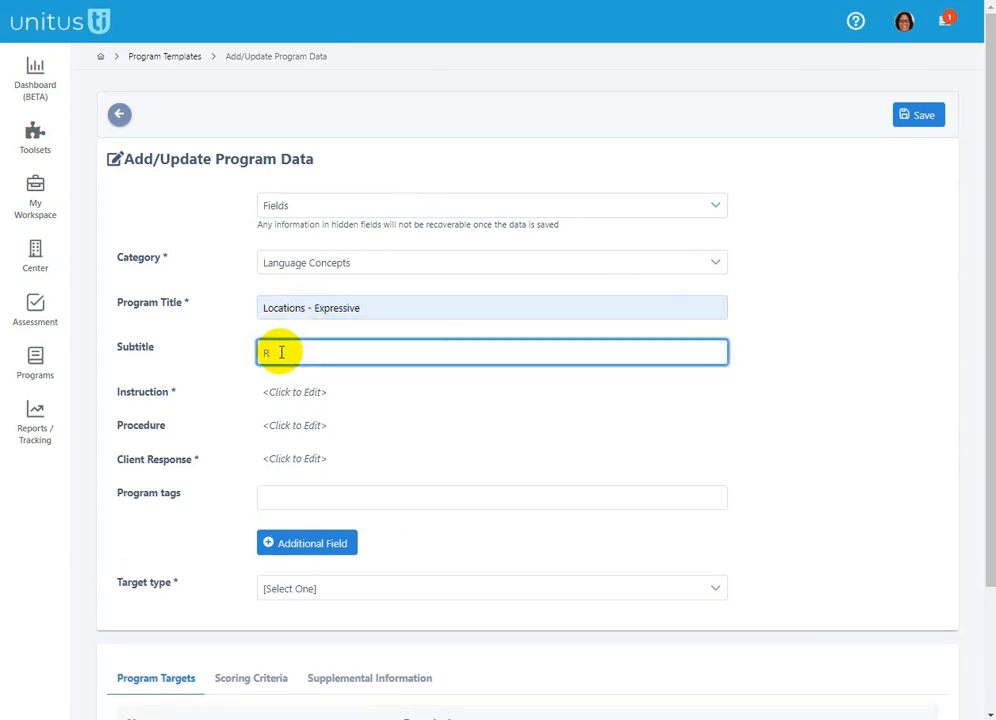
type("ooms in a house")
left_click(306, 394)
type("Hold up a picture of a room and ask \"Where is it?\"")
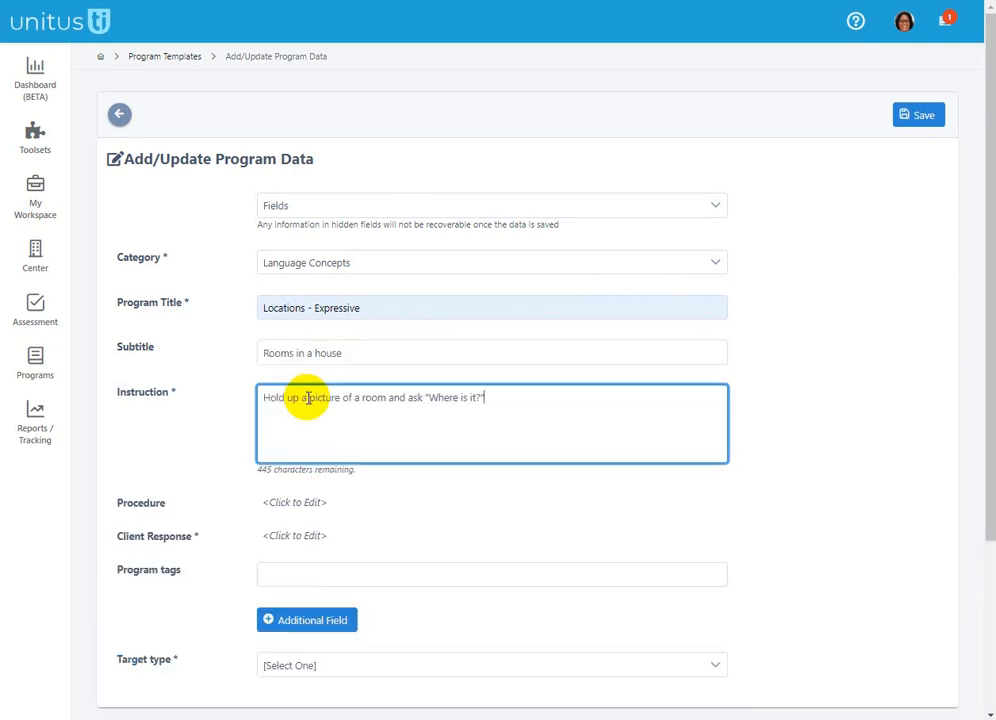
Enter the procedure "Present client with pictures of rooms in a house. Pictures can be found in the Supplemental Information tab.".
left_click(268, 503)
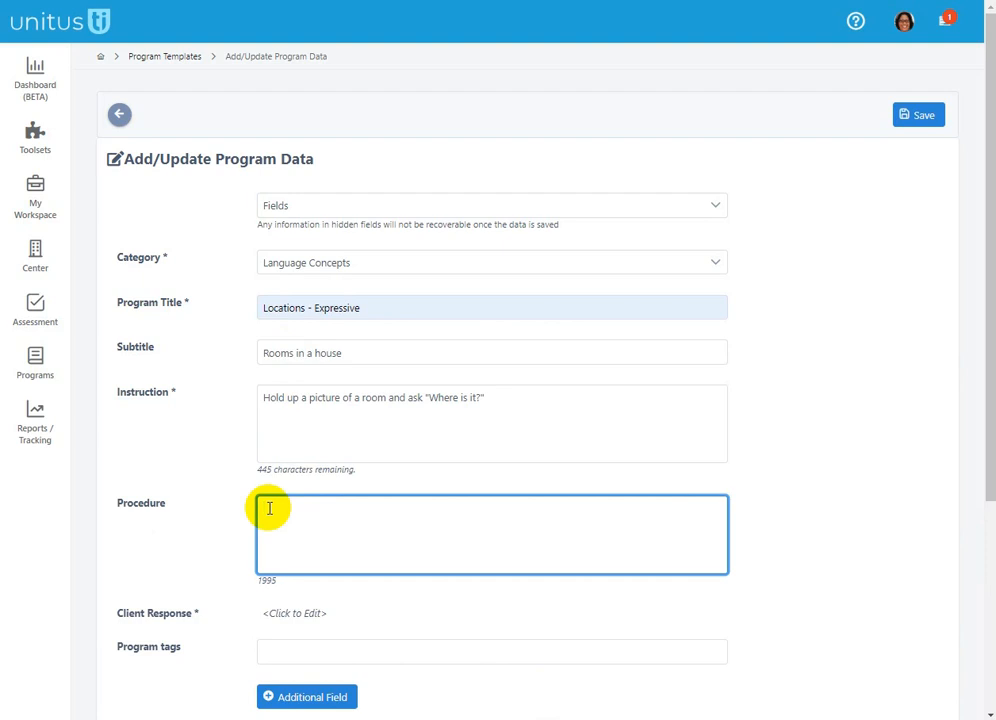
type("Present client with pictures of rooms in a house. Pictures can be found in the Supplemental Information tab.")
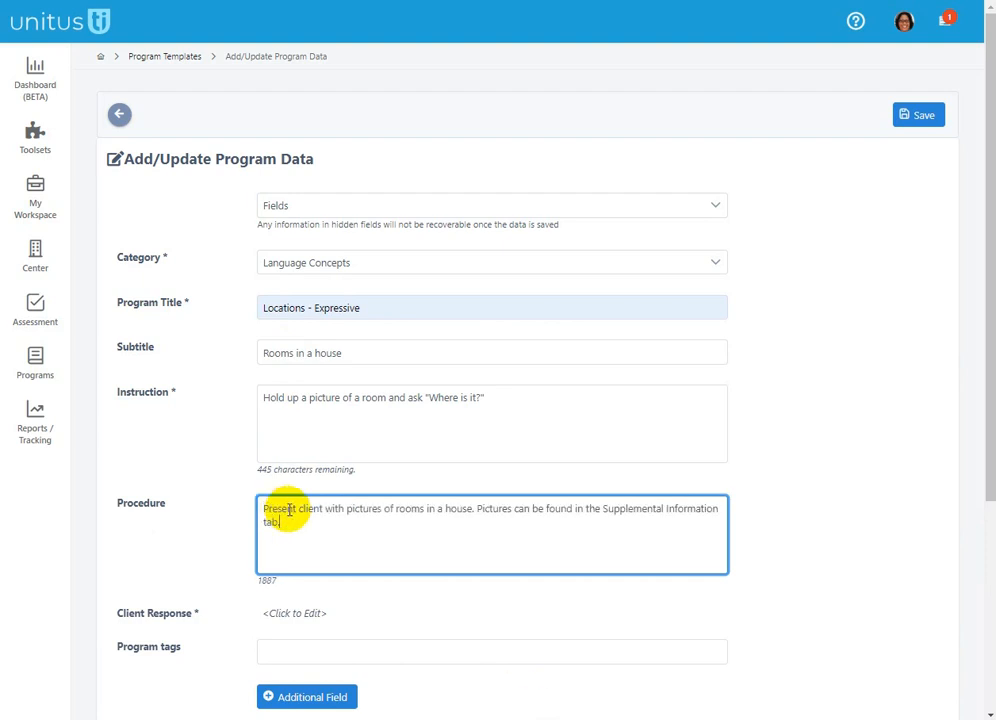
Enter the client response "The client will label pictures of rooms in the house.".
left_click(335, 618)
type("The client will label pictures of rooms in the house.")
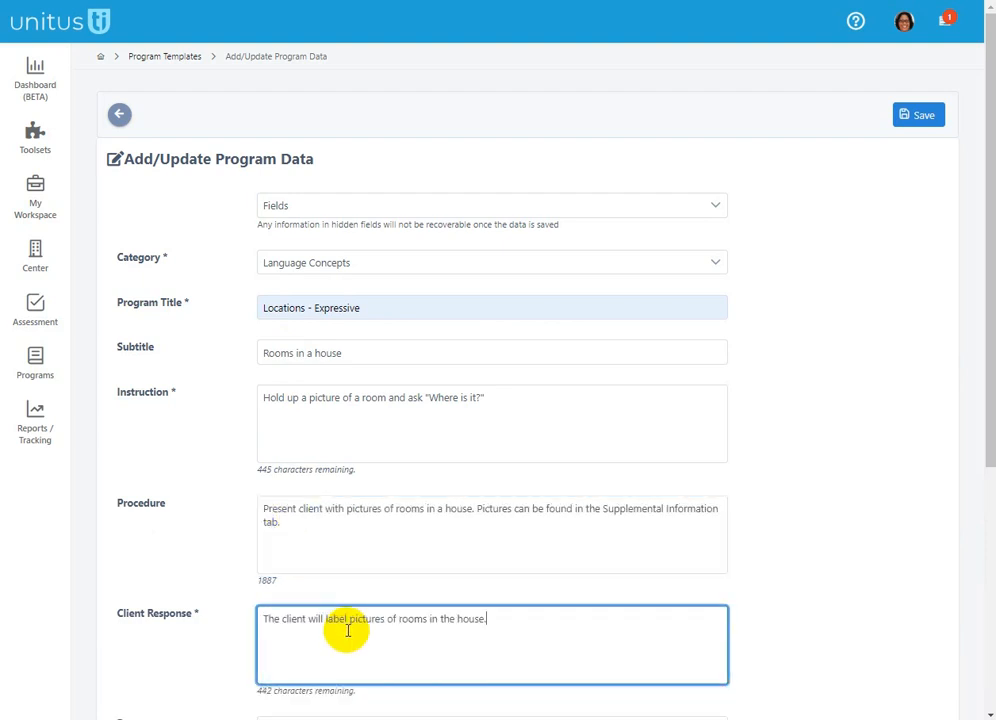
left_click(228, 443)
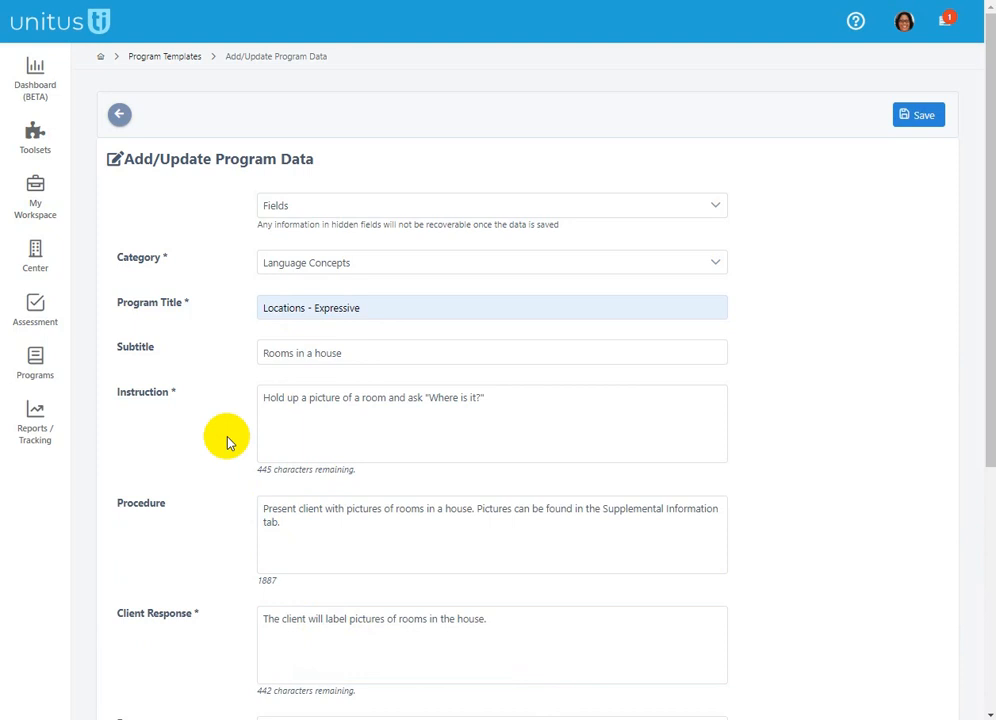
Replace the word "client" in the procedure text with the #CLINAME placeholder.
left_click(270, 405)
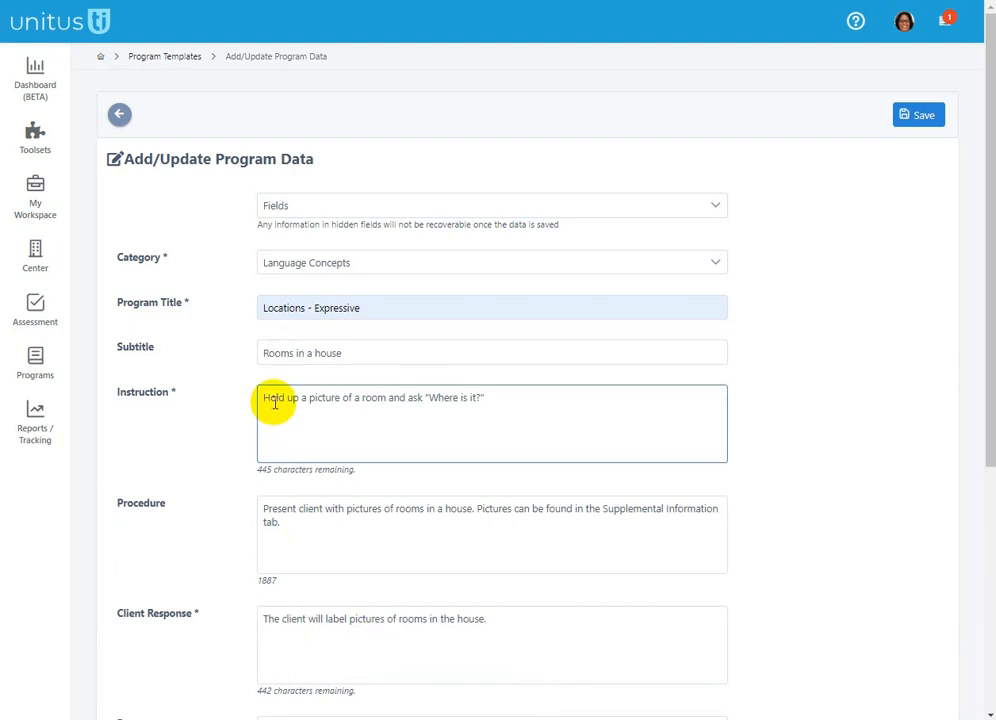
left_click(263, 510)
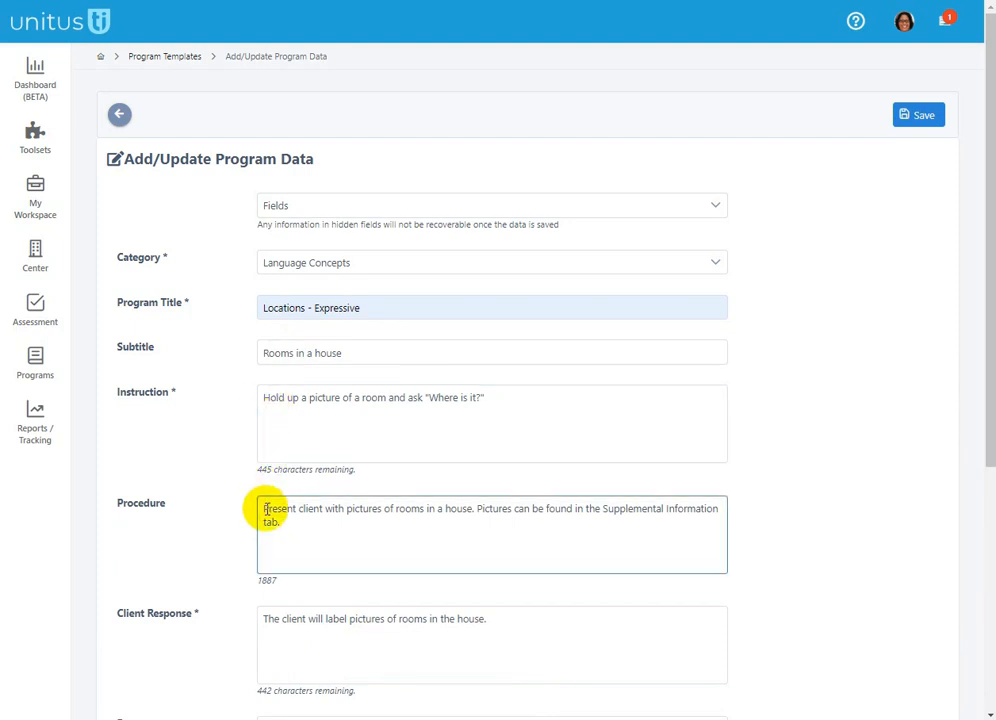
double_click(310, 510)
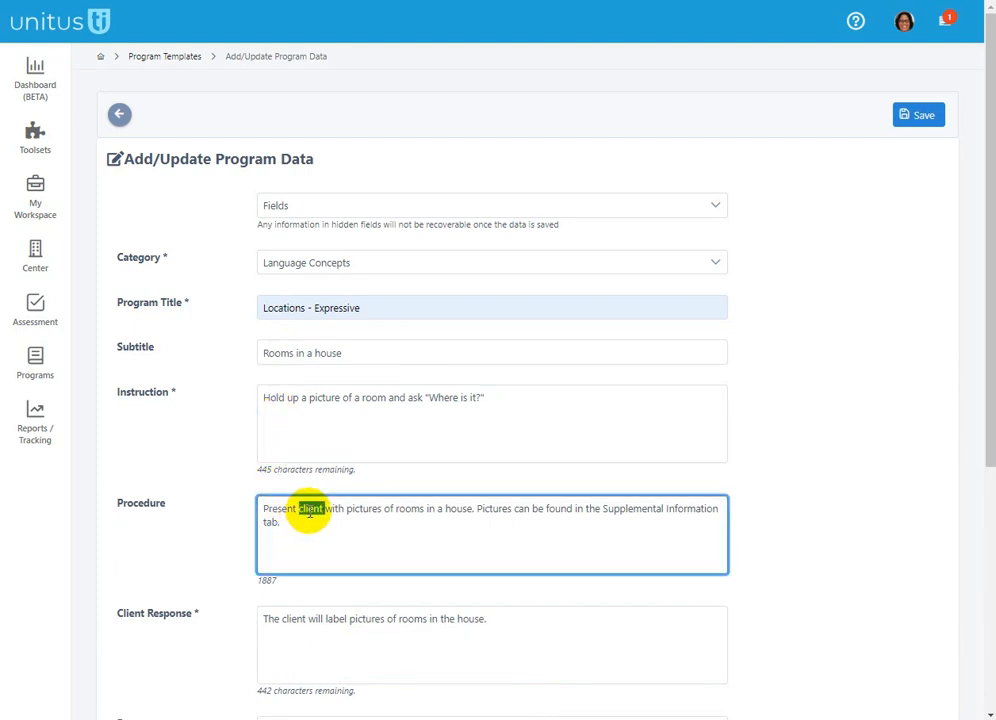
type("#")
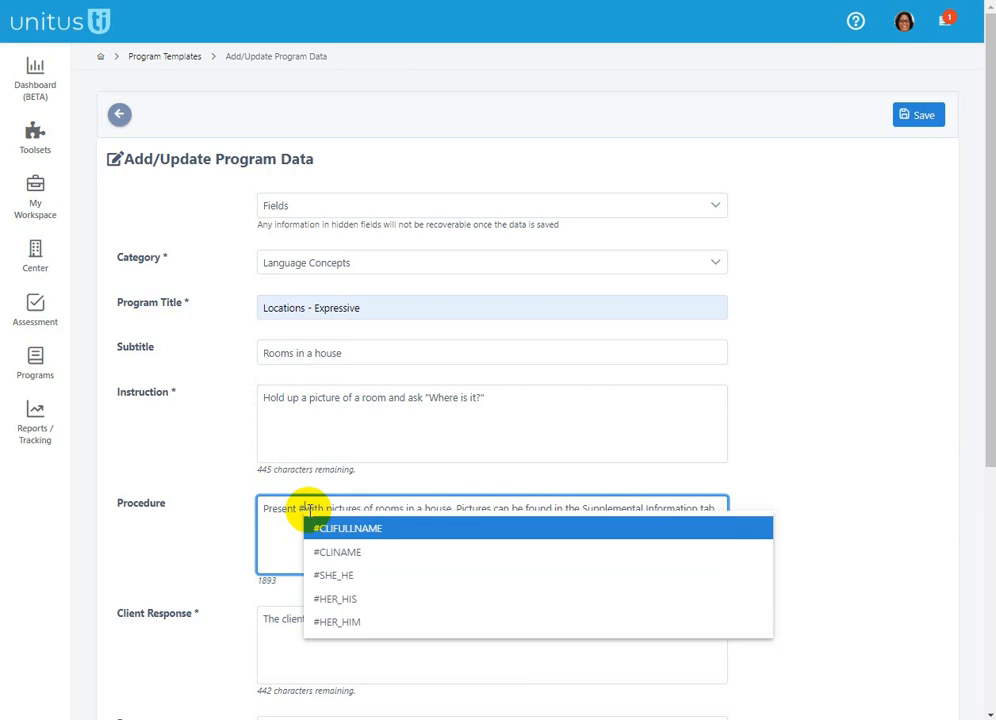
left_click(343, 555)
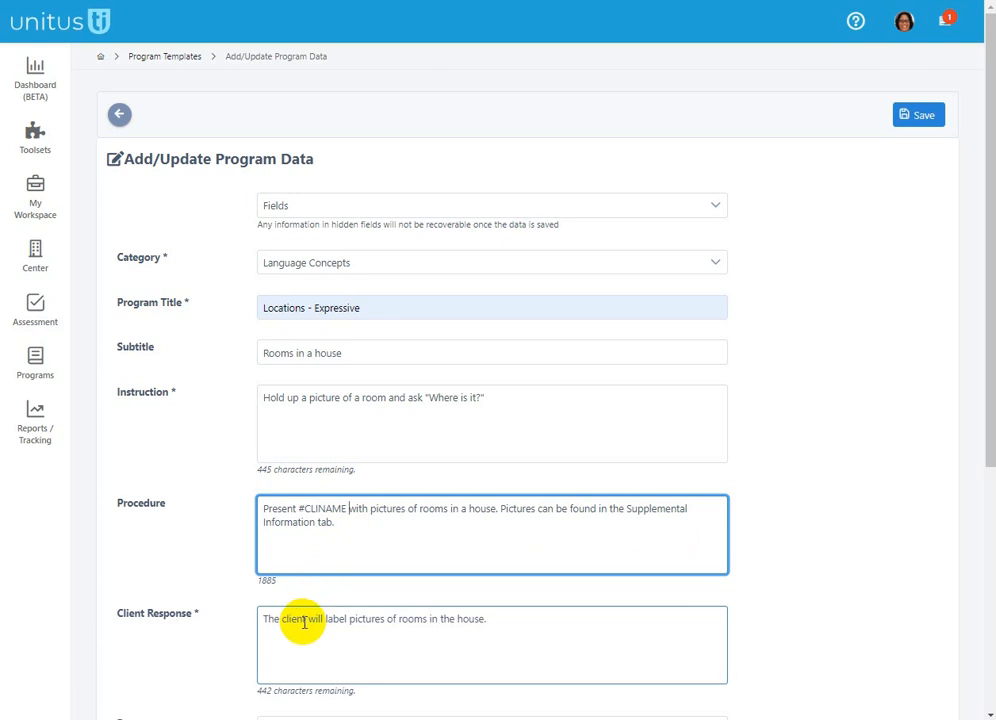
Replace "The client" at the start of the client response with the #CLINAME placeholder.
left_click_drag(302, 622, 263, 620)
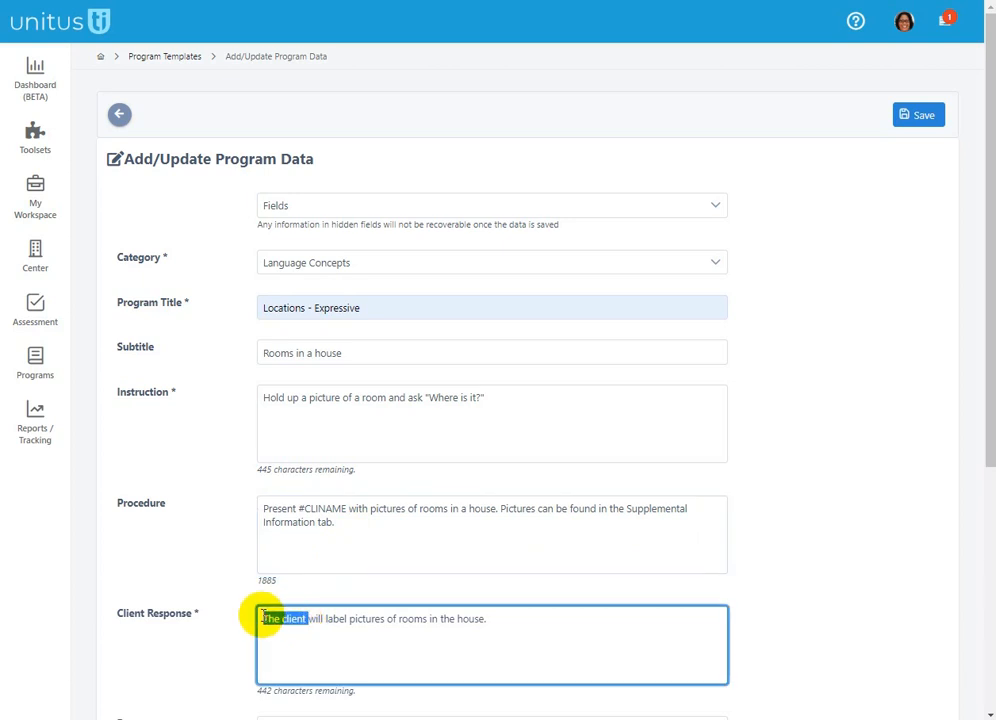
key("BackSpace")
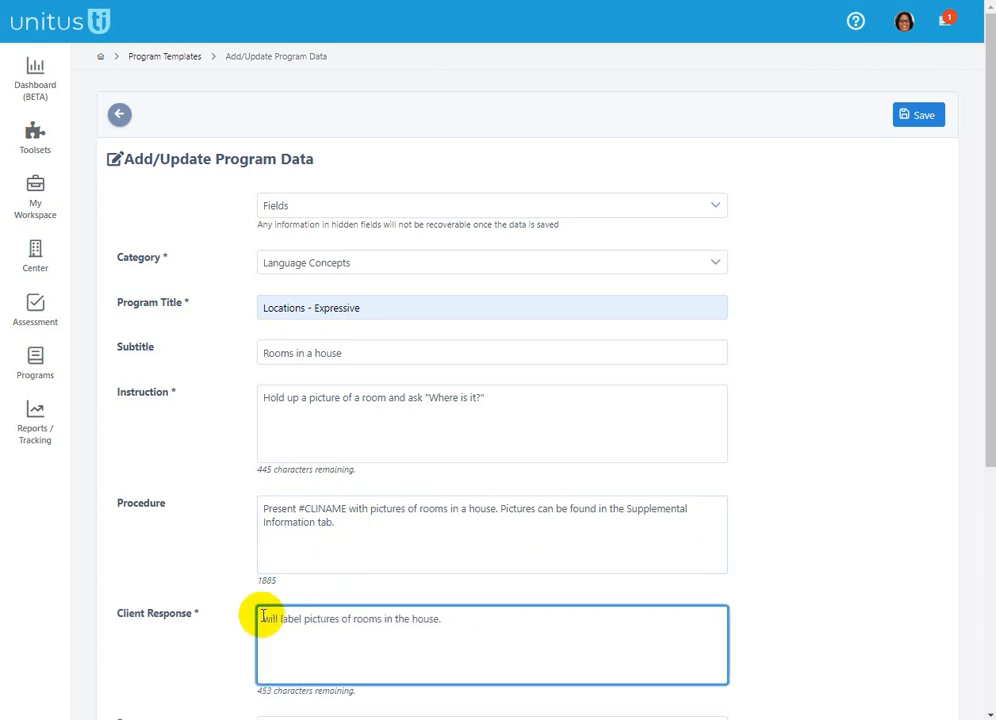
type("#")
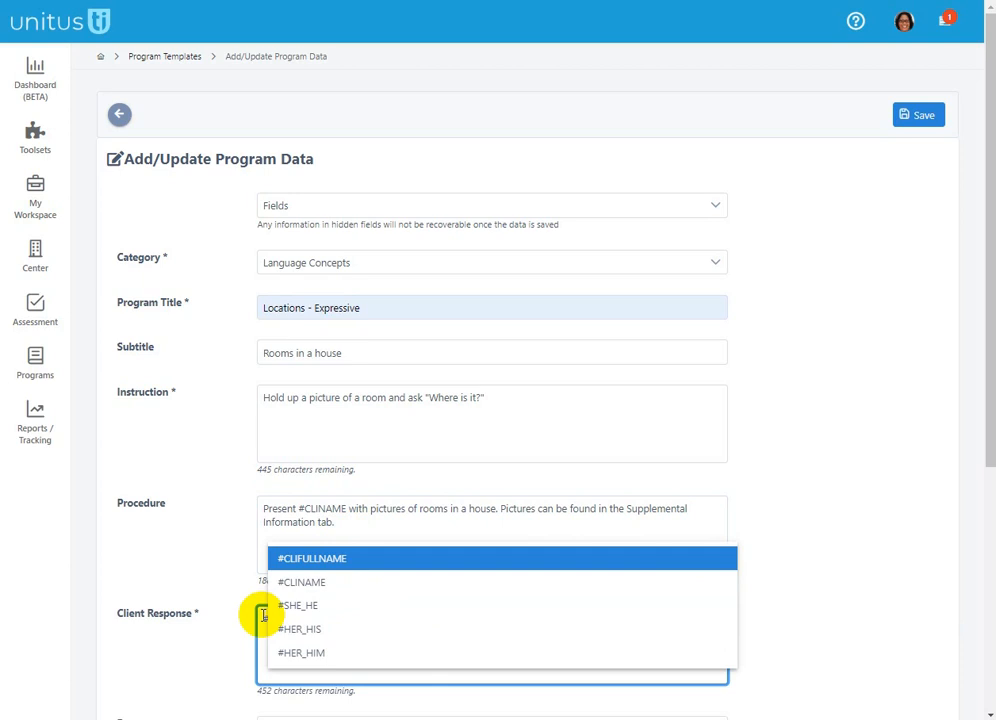
left_click(289, 582)
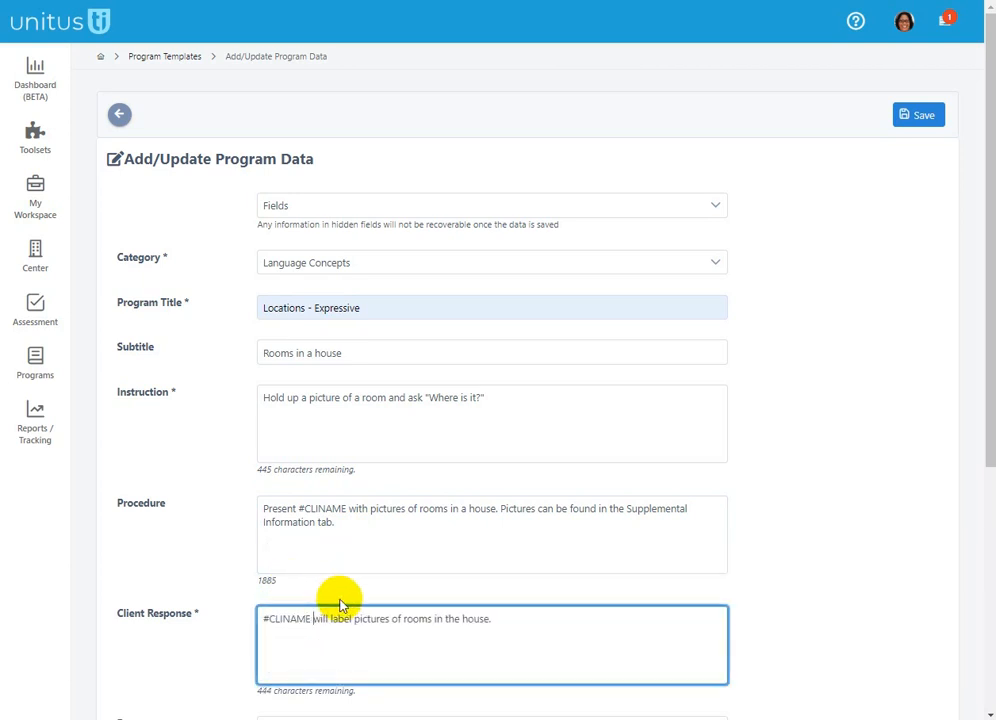
Insert the #CLINAME placeholder before "Where is it?" in the instruction text.
left_click(425, 399)
type("#")
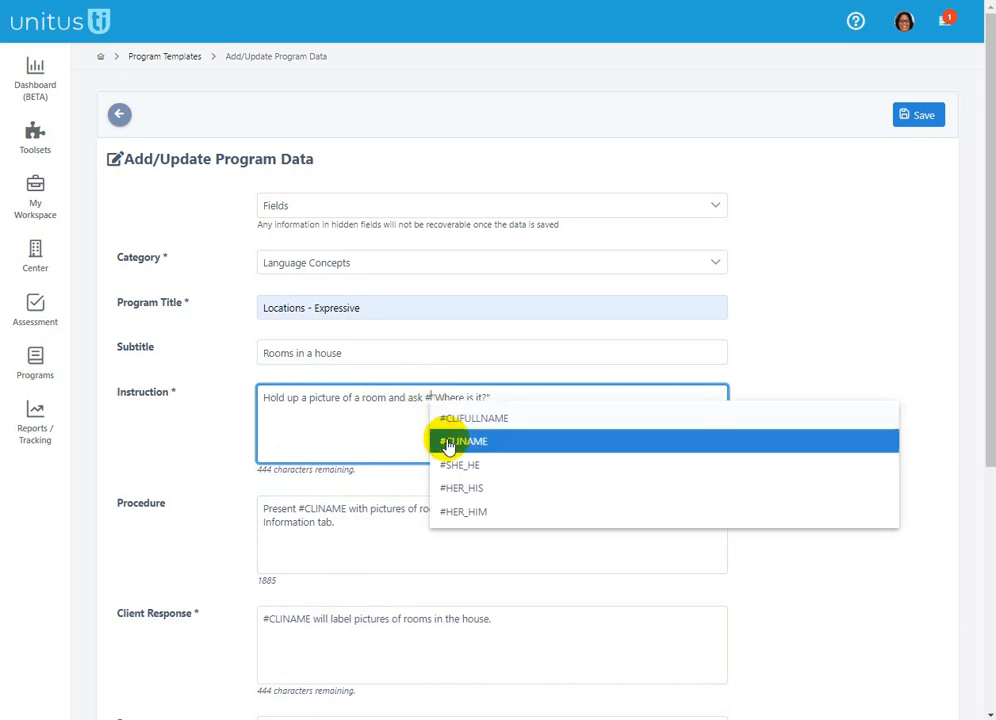
left_click(440, 438)
left_click(240, 460)
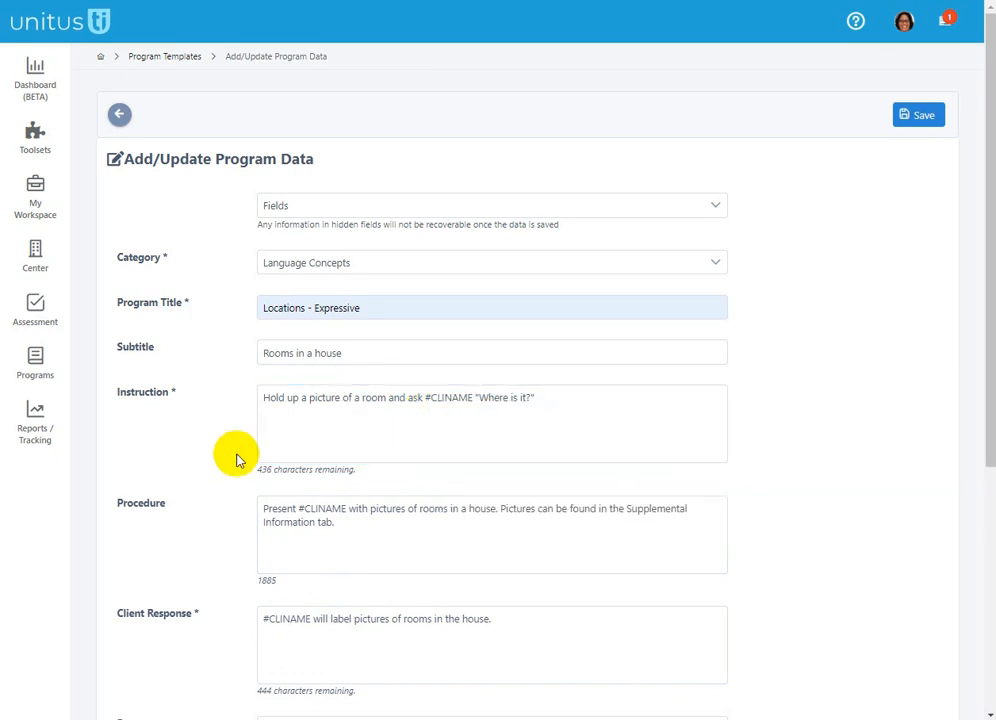
Set the program's target type to LABEL.
scroll(251, 495, "down", 3)
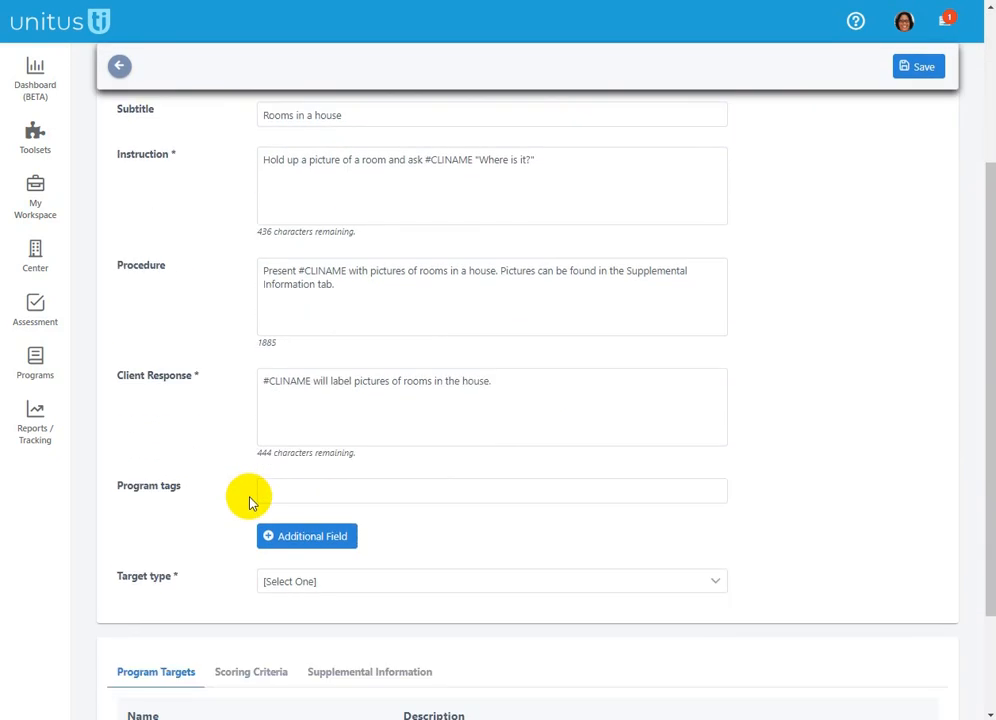
left_click(297, 588)
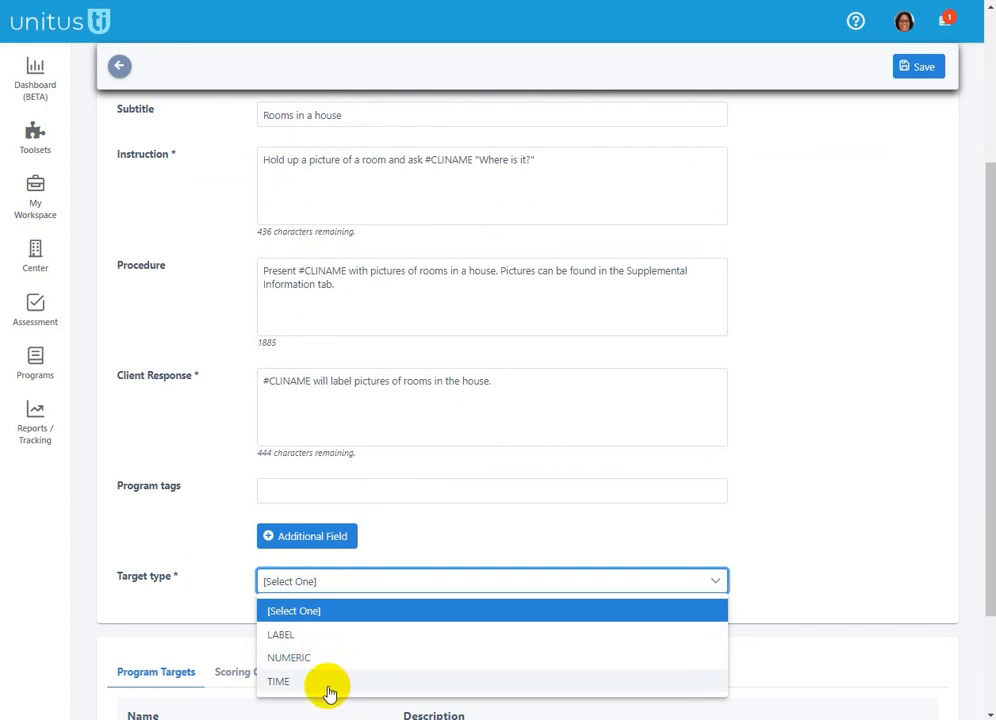
left_click(326, 638)
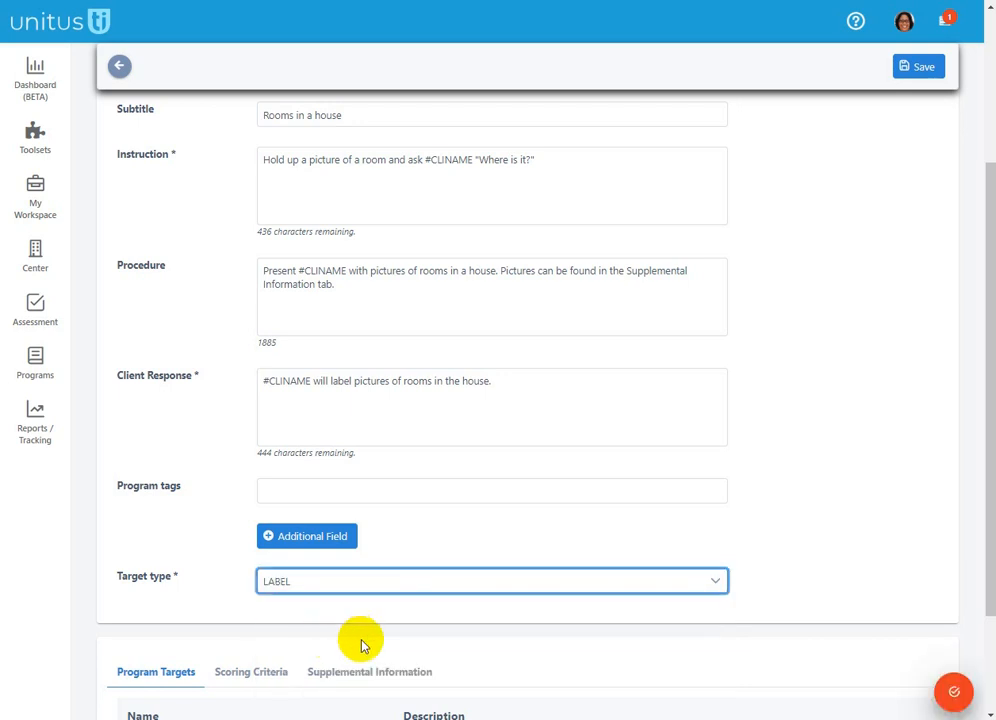
Add a new program target named "Living room" without a description and save it.
scroll(409, 609, "down", 1)
scroll(409, 609, "down", 3)
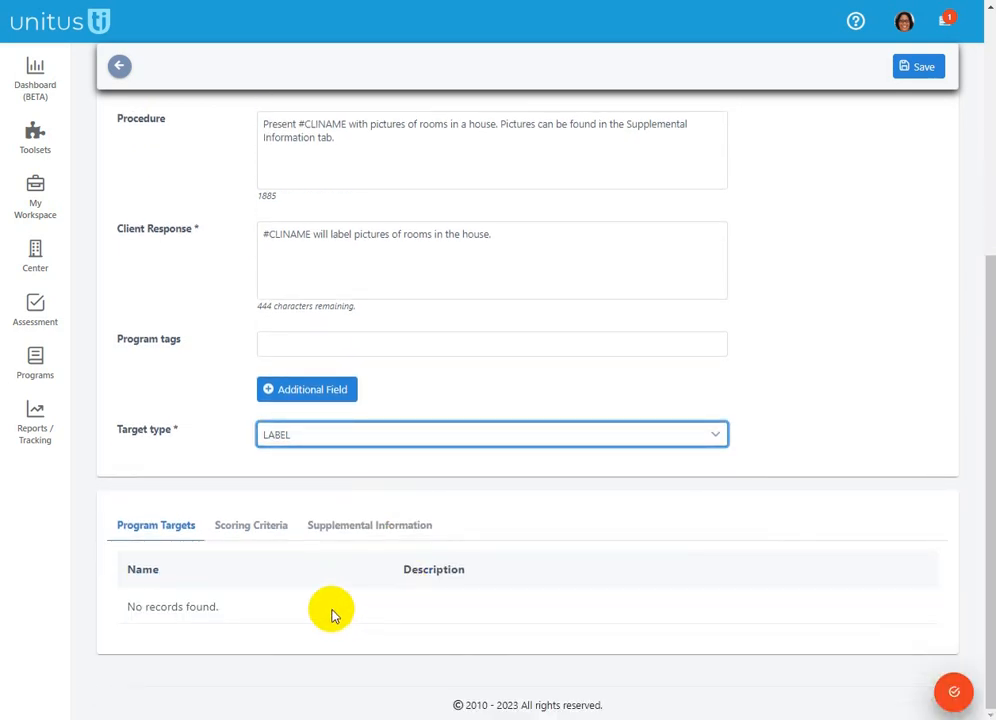
left_click(295, 596)
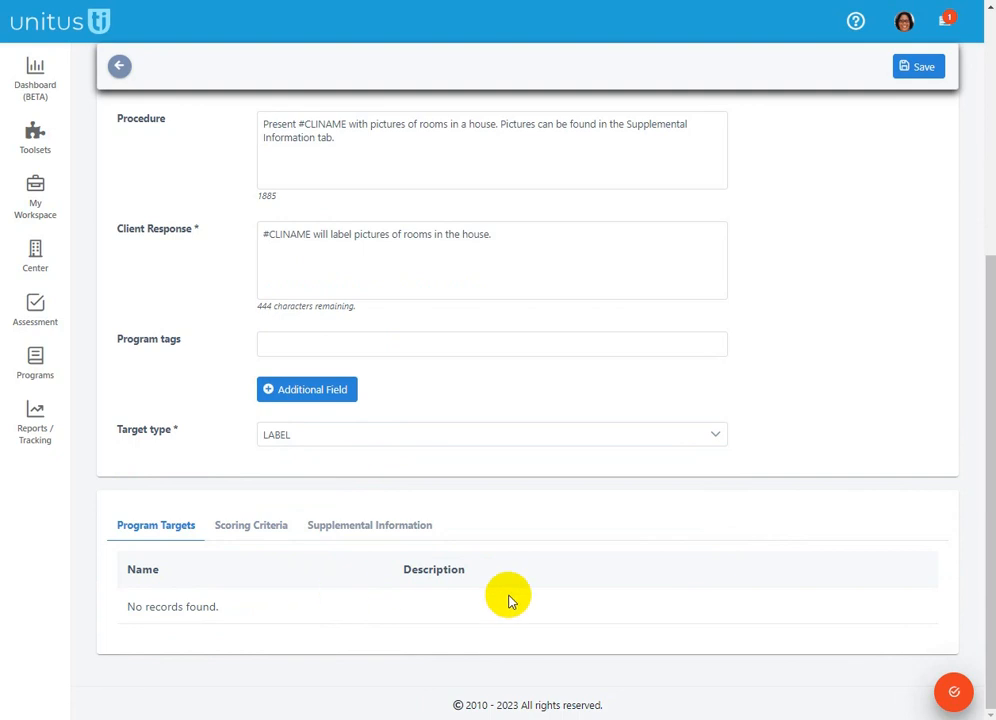
left_click(957, 705)
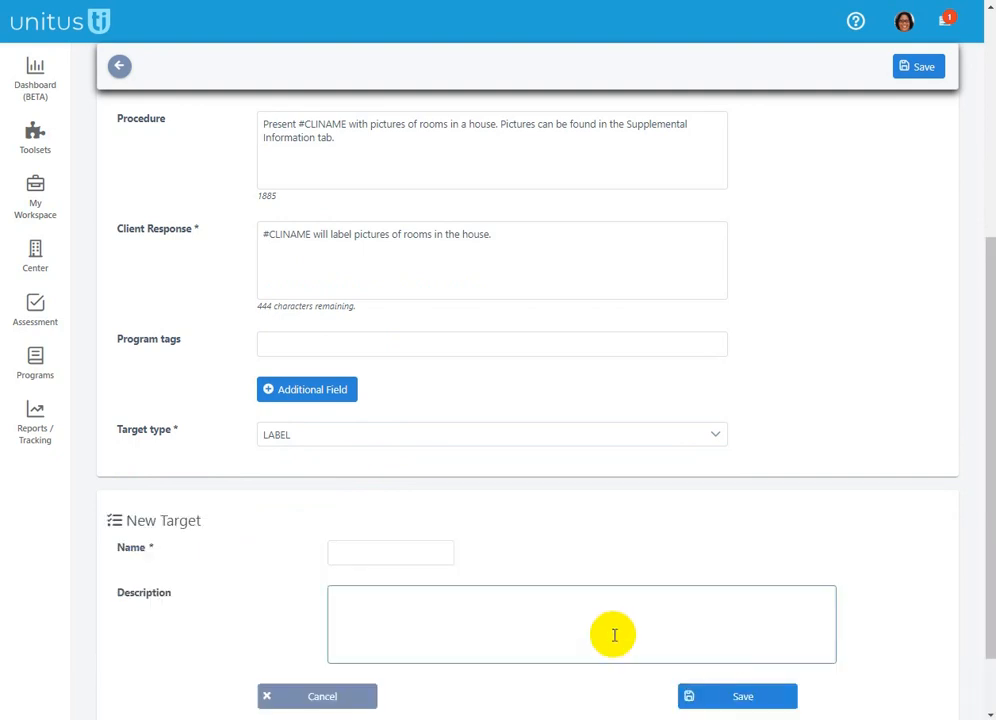
left_click(371, 556)
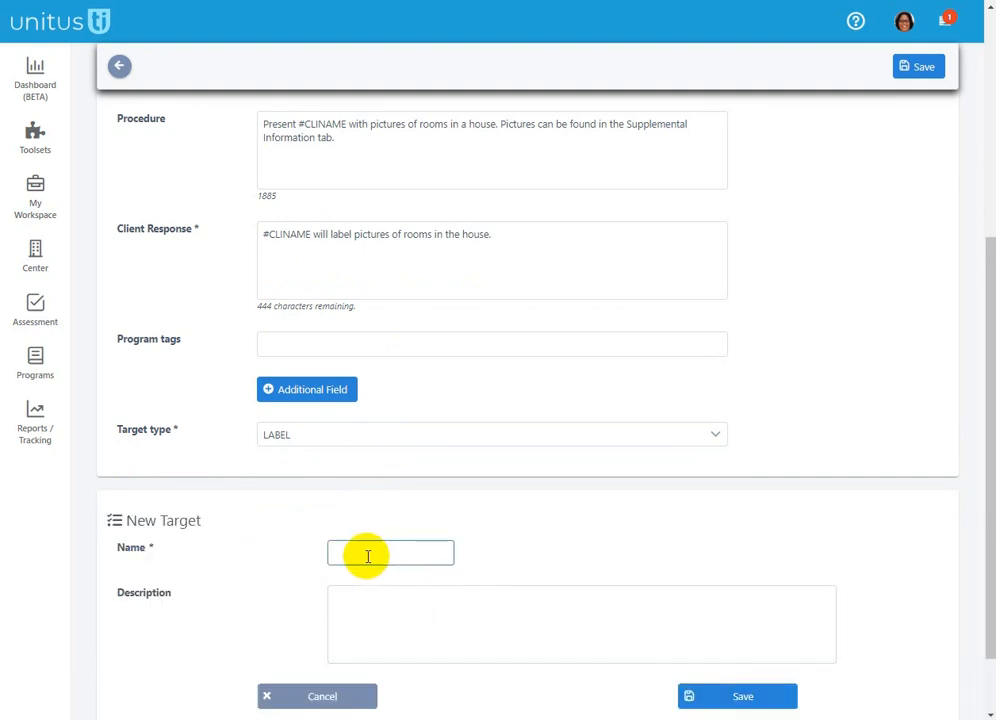
type("Li")
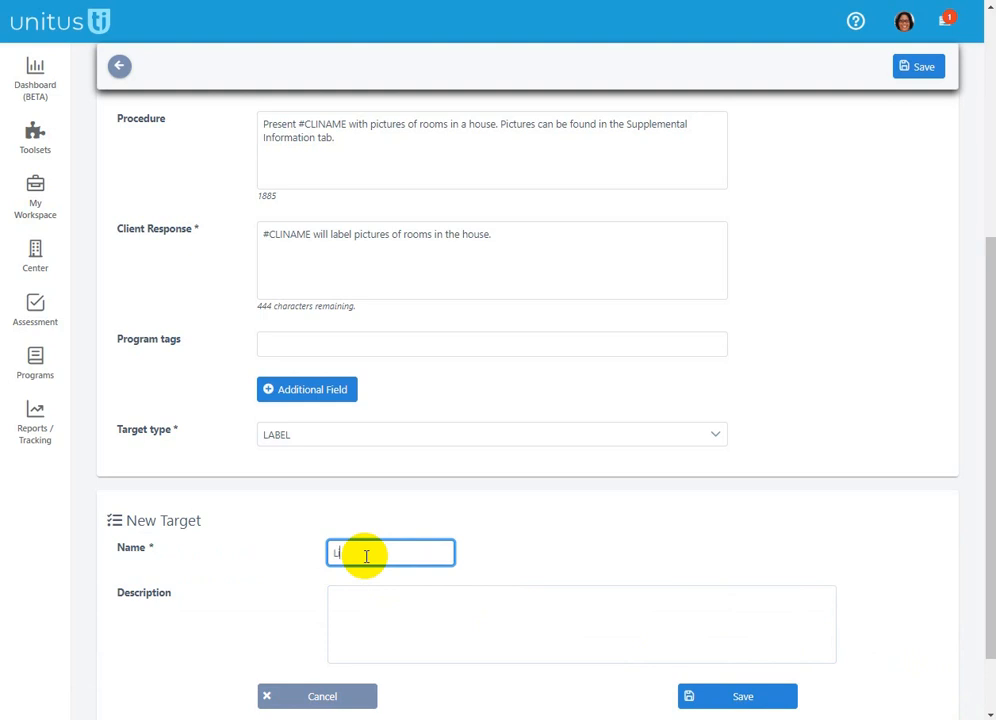
type("ving room")
left_click(709, 696)
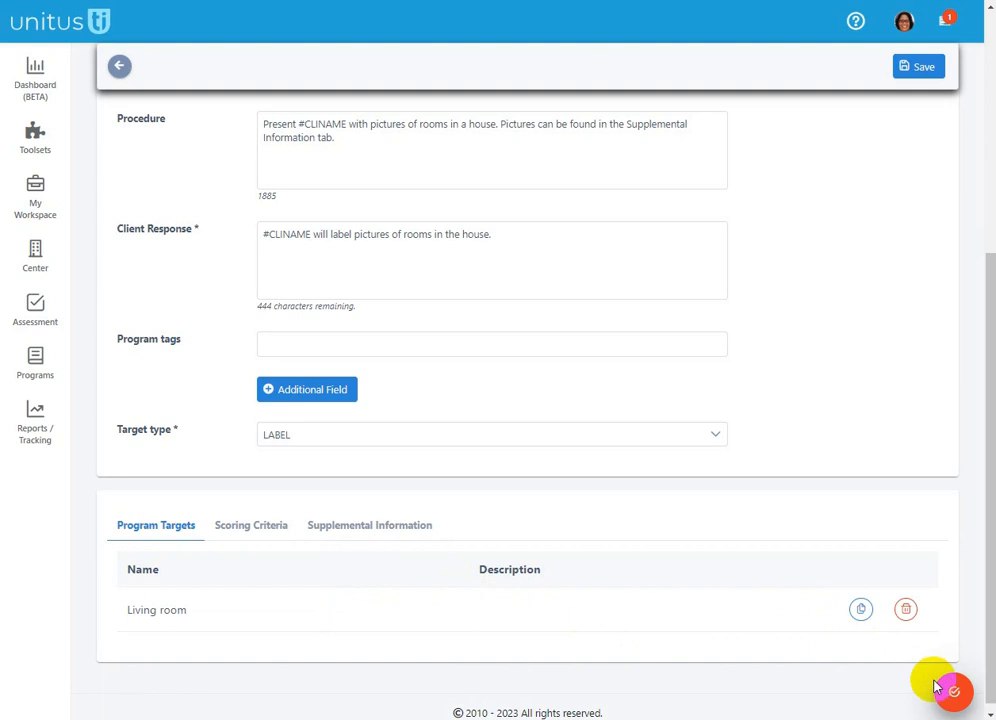
Add a program target named "Garage" without a description and save it.
left_click(966, 704)
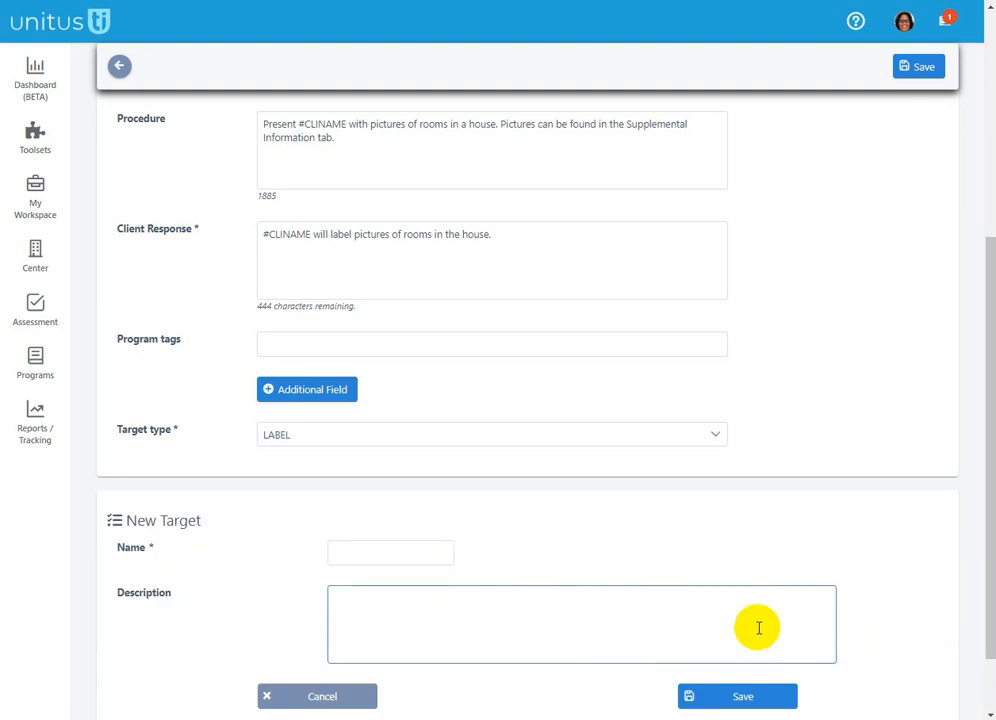
left_click(430, 552)
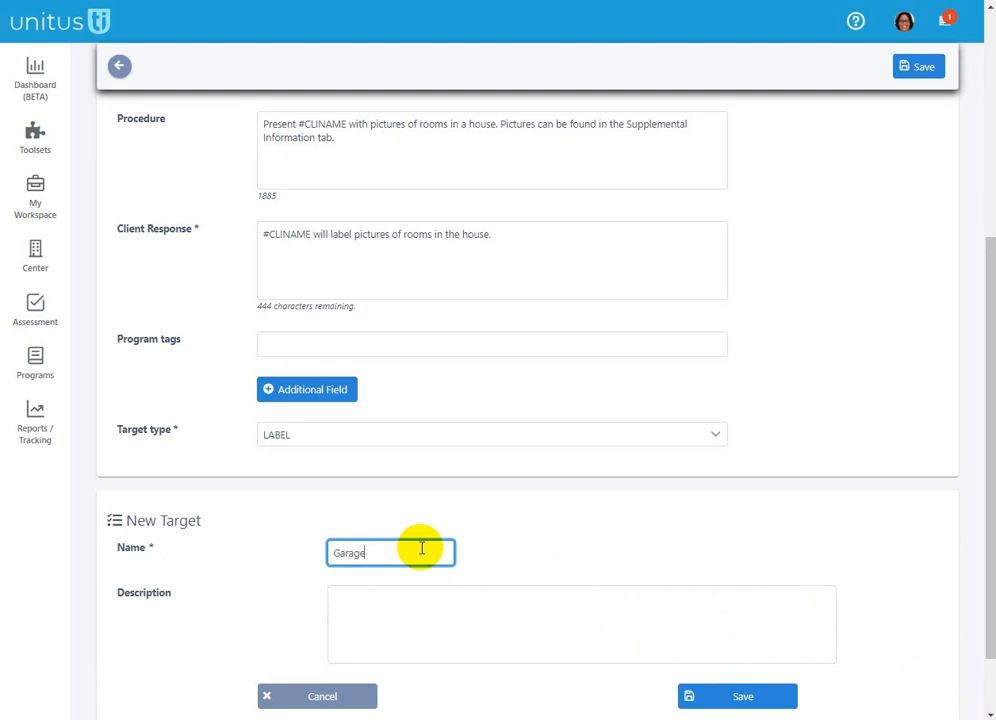
left_click(736, 700)
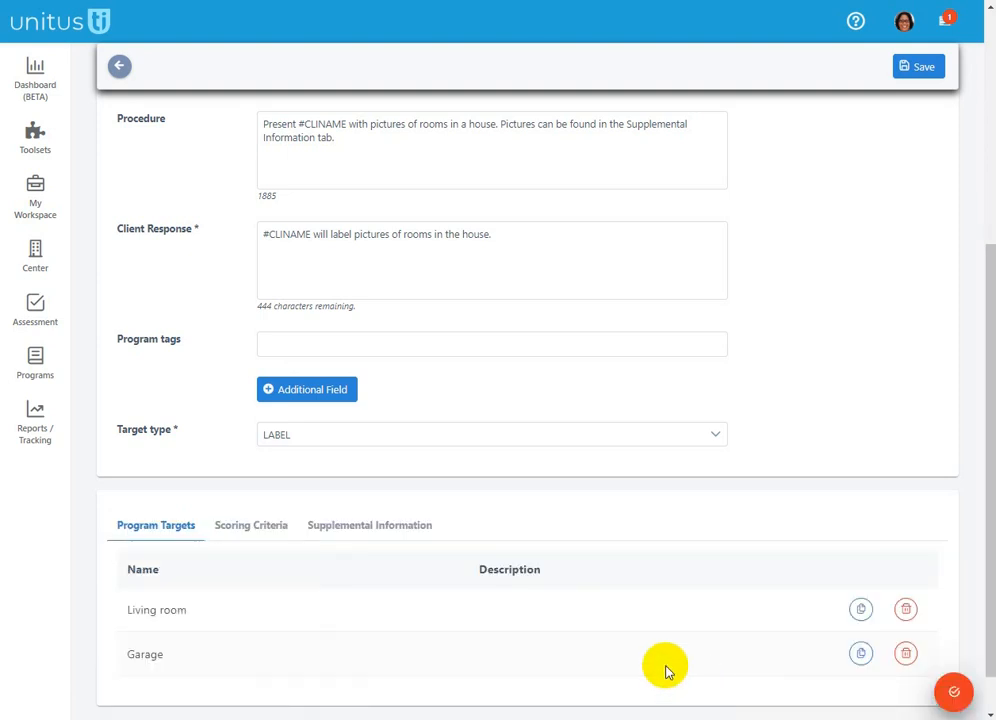
Add a program target named "Bedroom" without a description and save it.
scroll(800, 683, "down", 1)
left_click(952, 694)
left_click(372, 501)
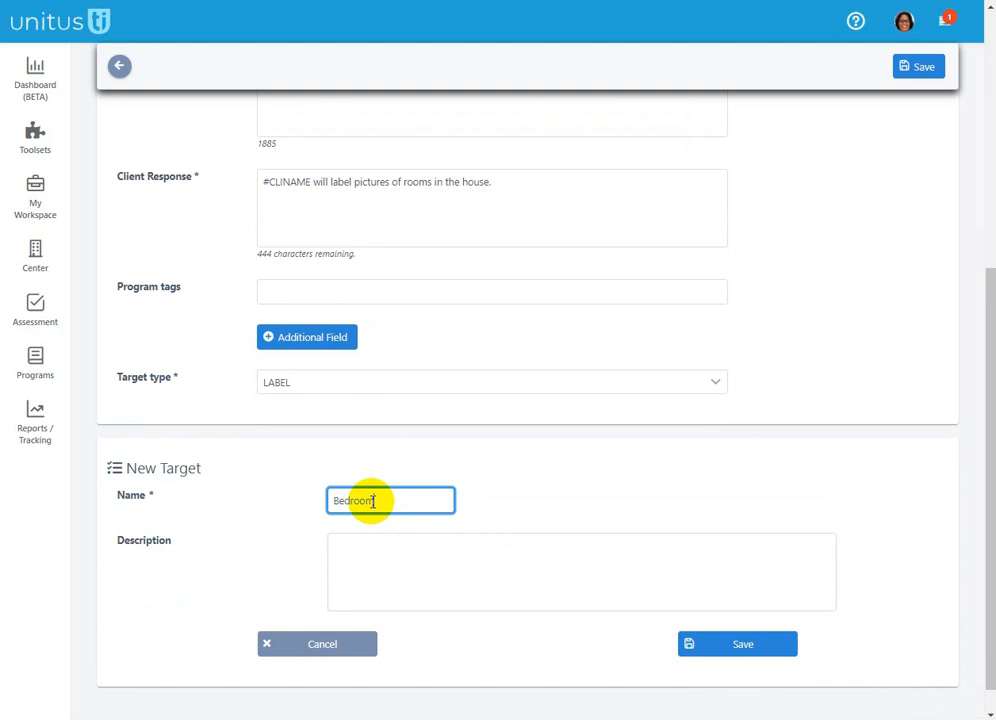
type("Bedroom")
left_click(722, 648)
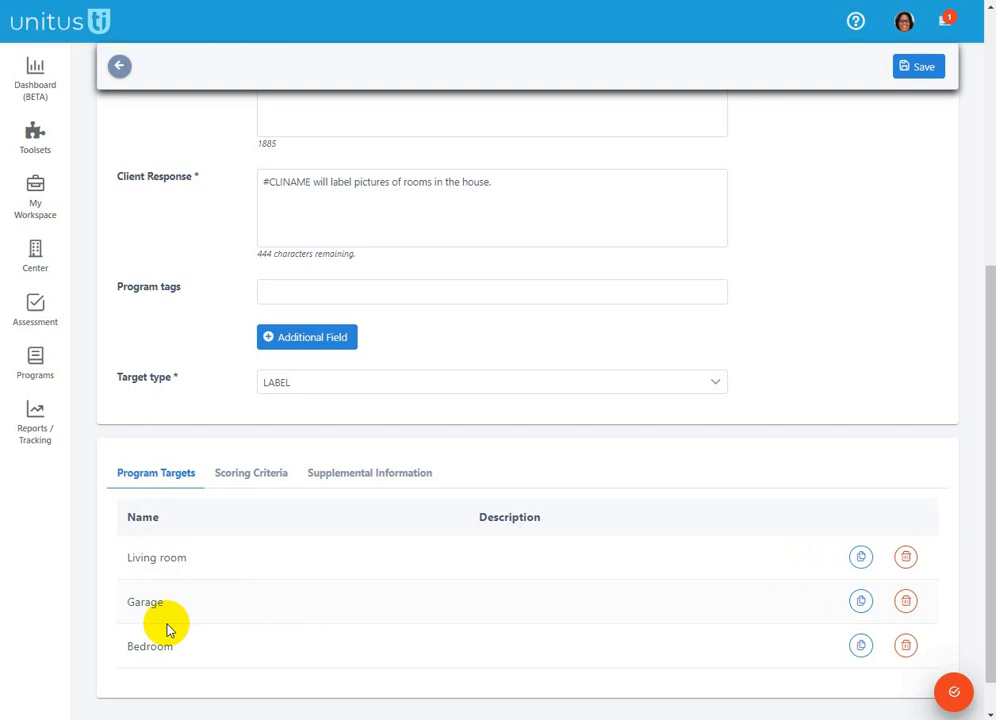
Add a program target named "Bathroom" with the description "This is the description" and save it.
left_click(944, 693)
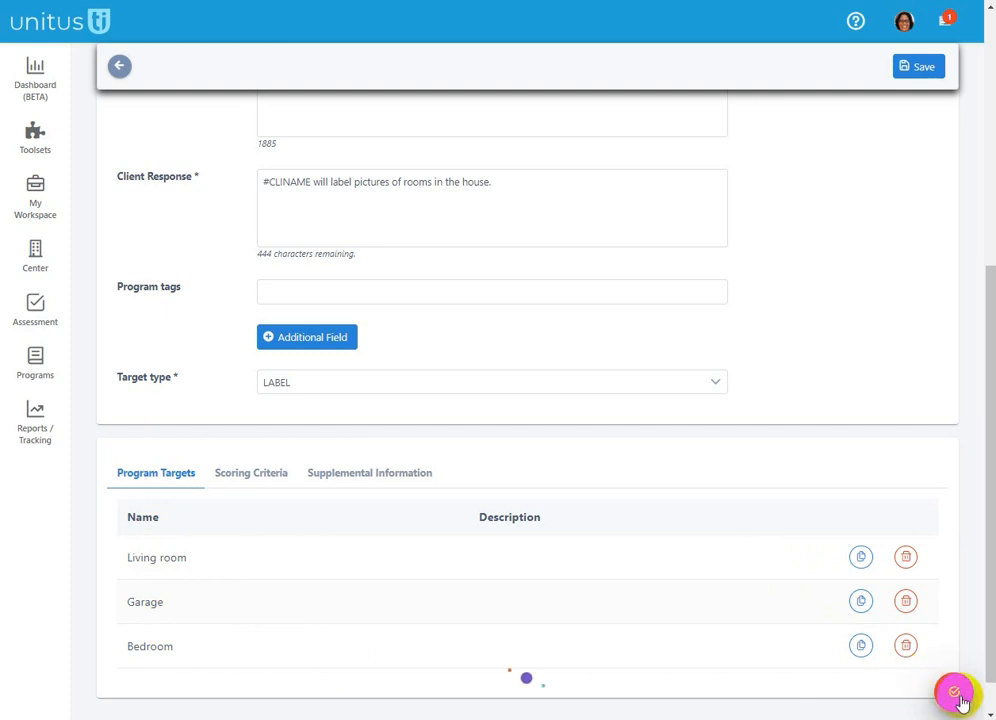
left_click(429, 561)
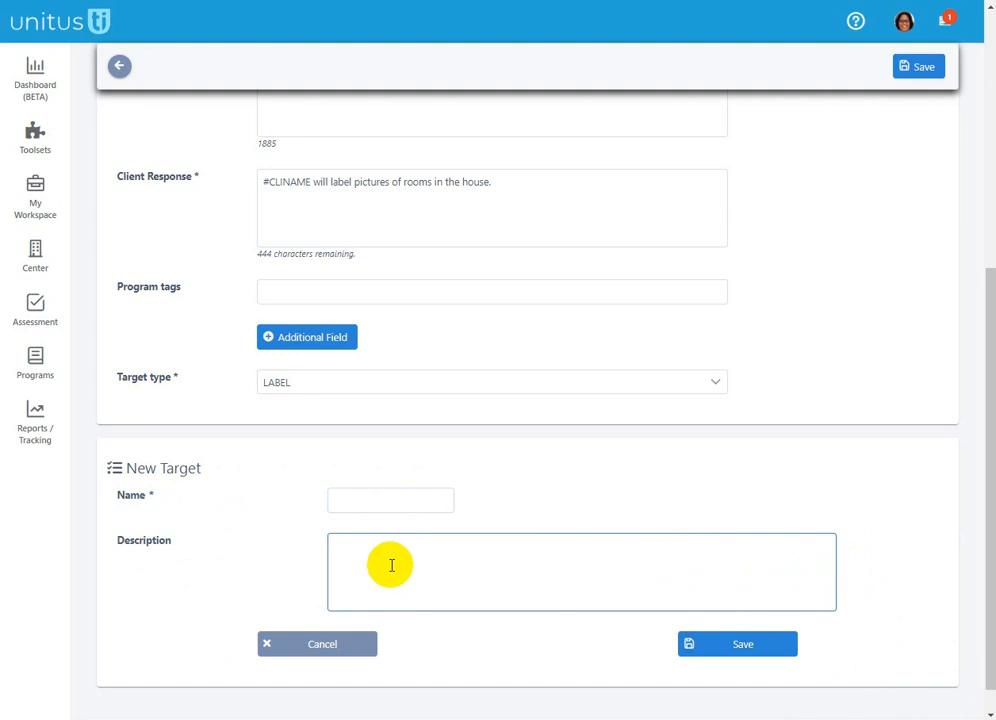
left_click(352, 500)
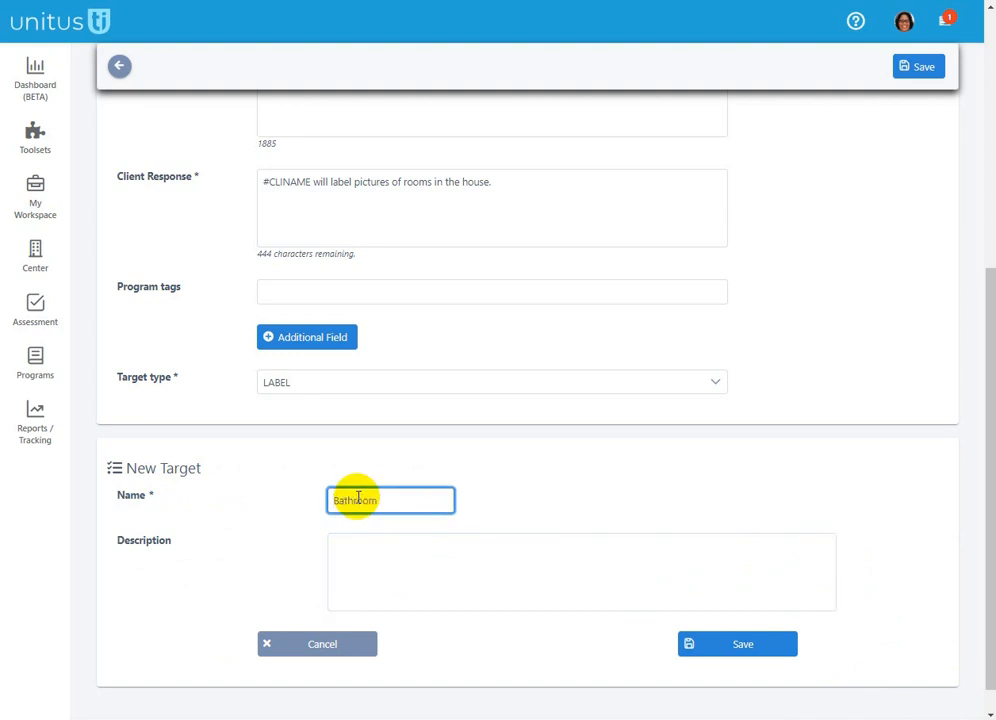
left_click(362, 545)
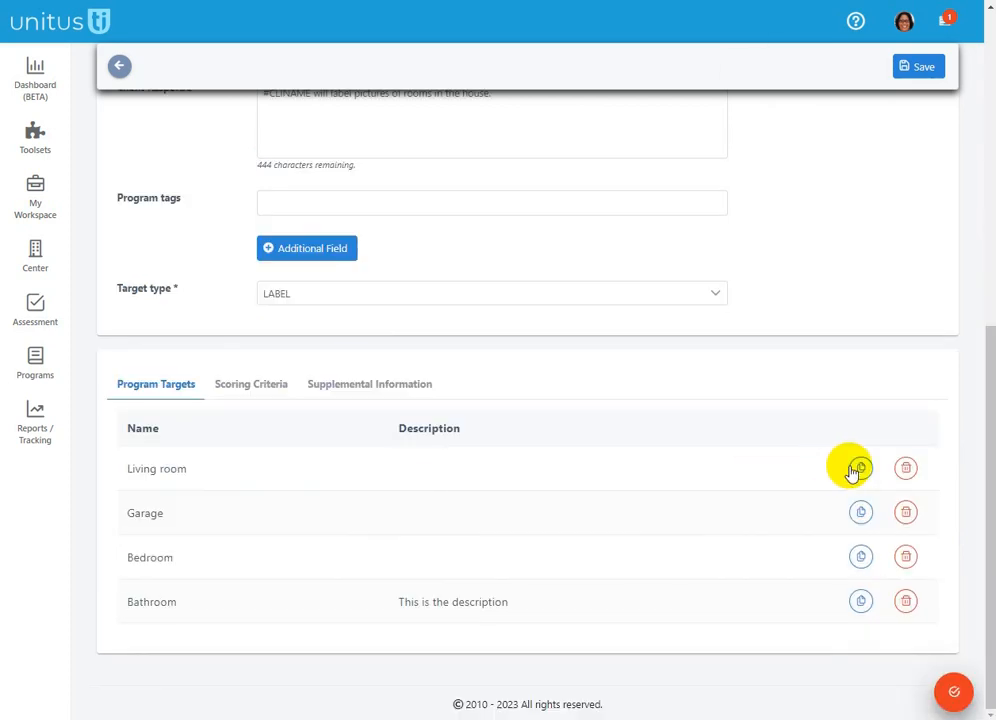
Clone the "Living room" target, rename the copy "Backyard" and clear its [COPY] description.
left_click(860, 470)
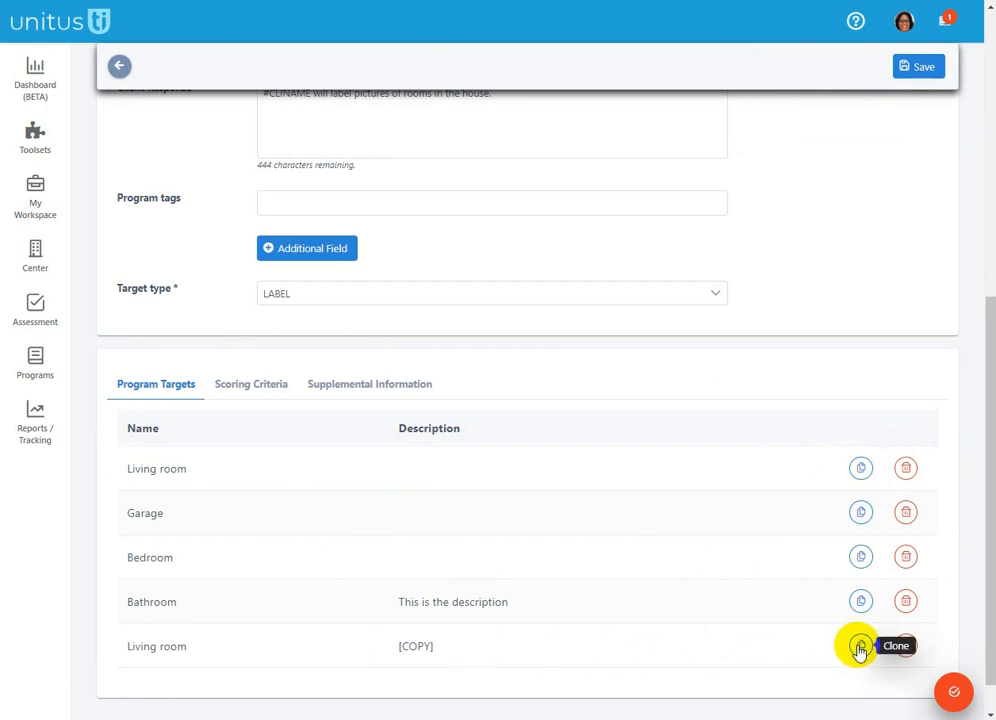
left_click(200, 648)
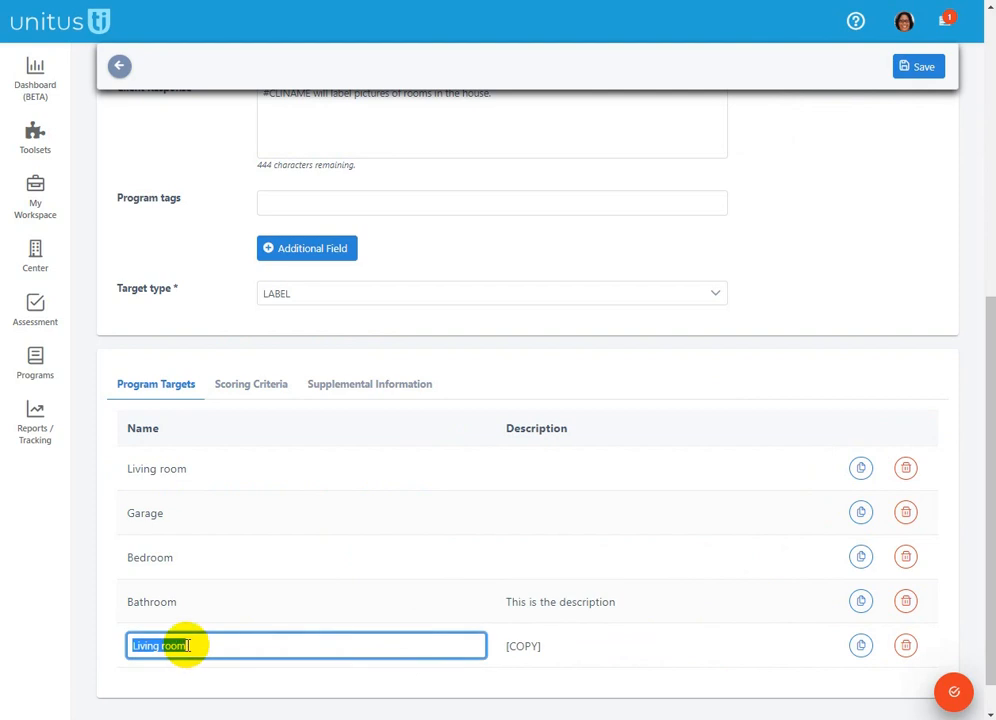
type("Backyard")
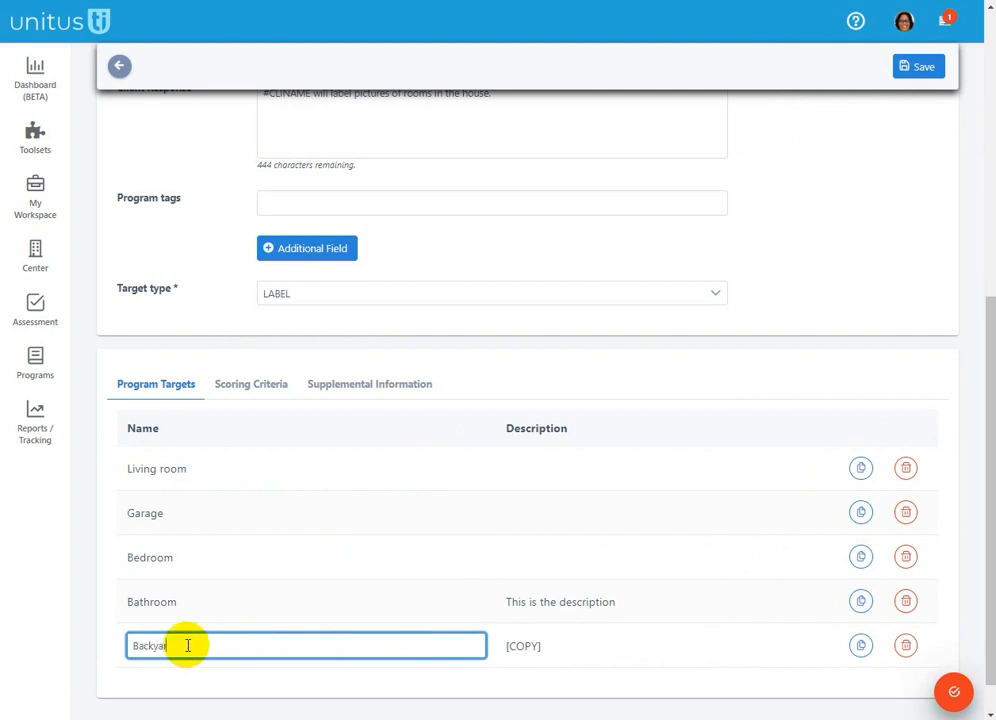
left_click(525, 645)
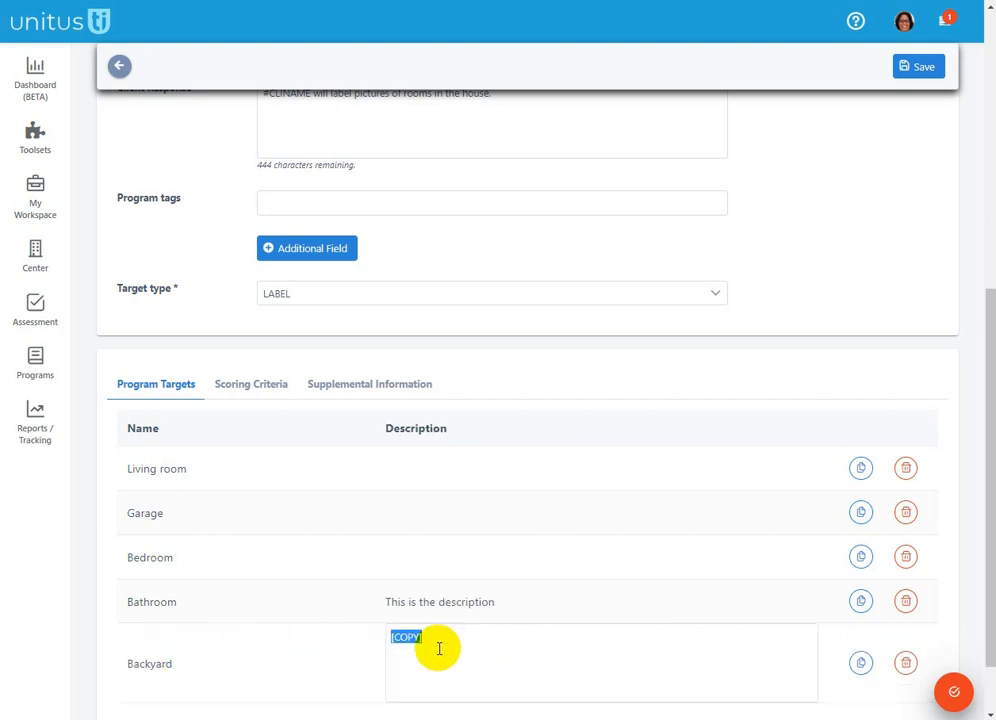
key("BackSpace")
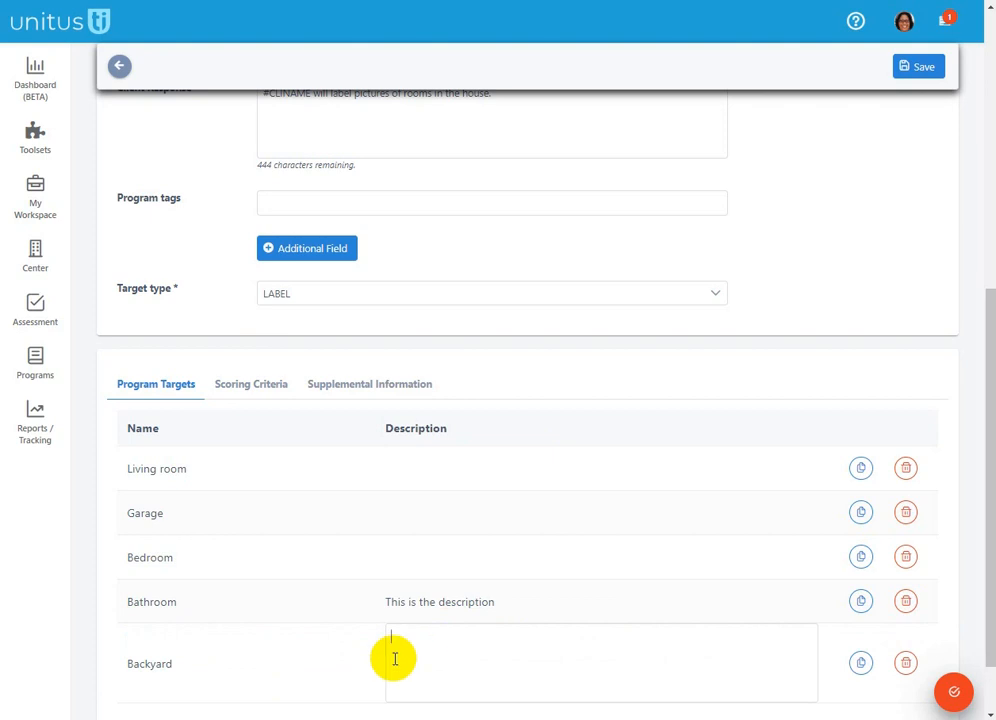
left_click(363, 662)
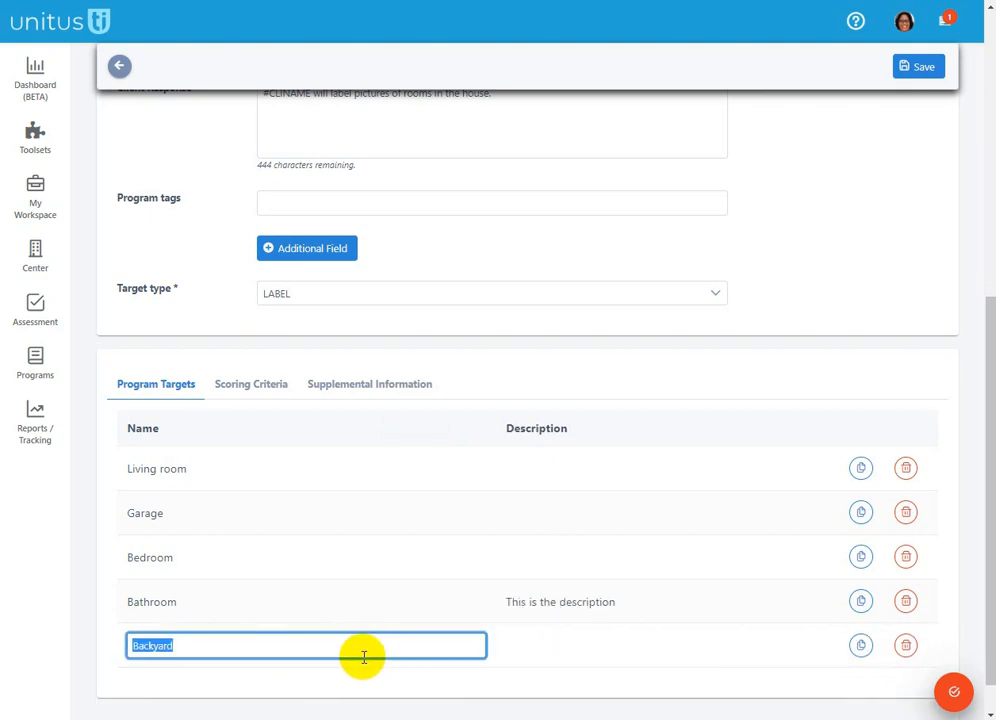
left_click(412, 686)
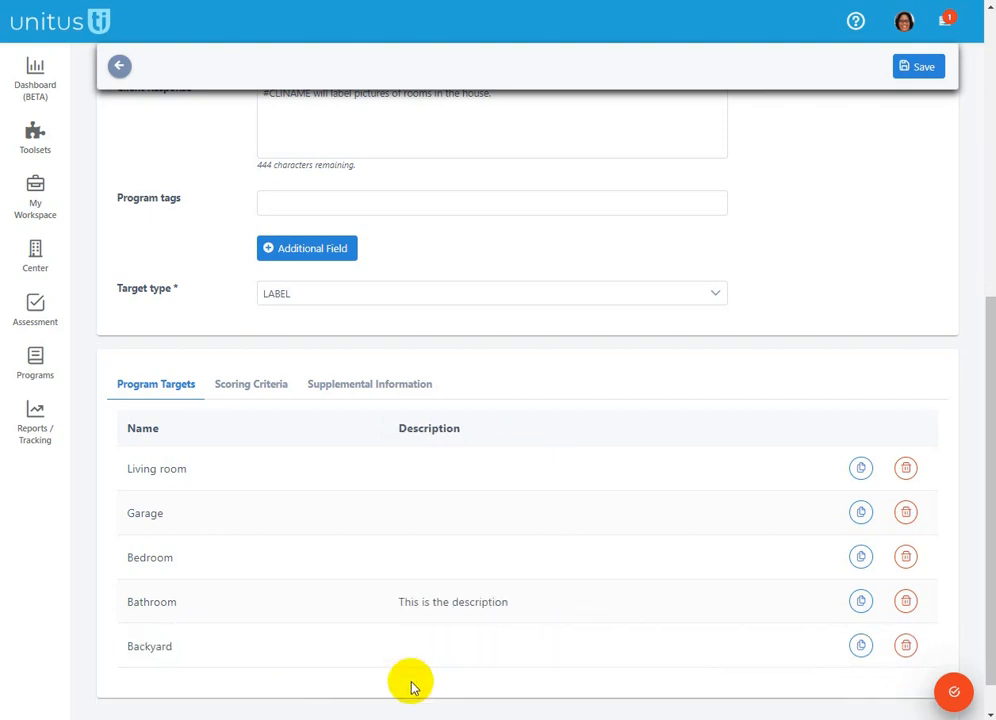
Clone the "Living room" target once more and delete the duplicate marked [COPY].
left_click(860, 469)
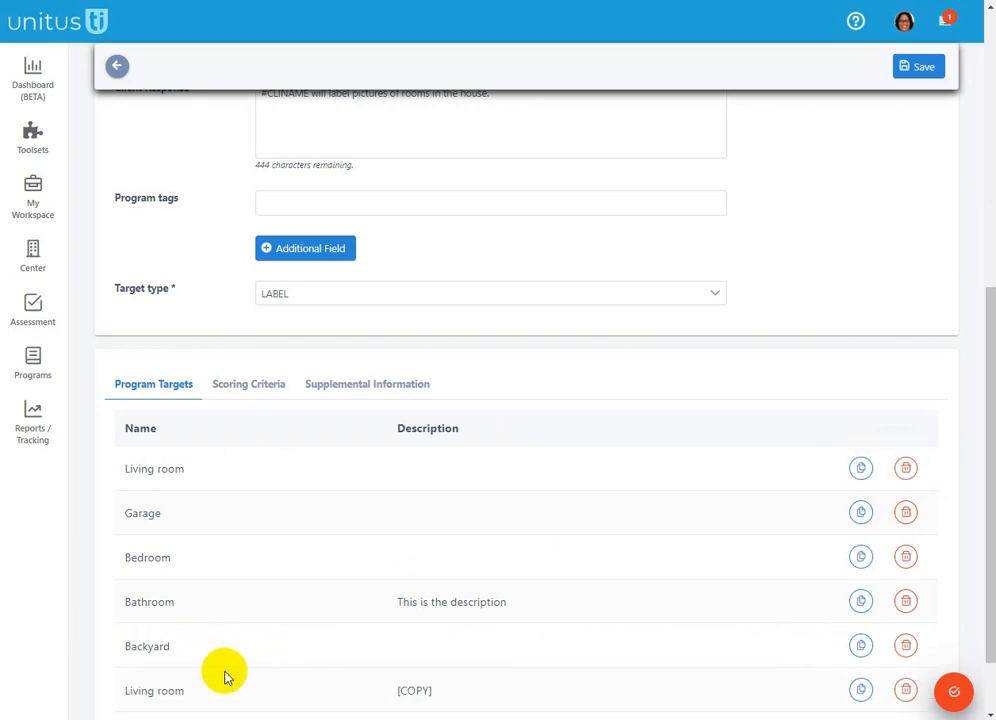
left_click(422, 693)
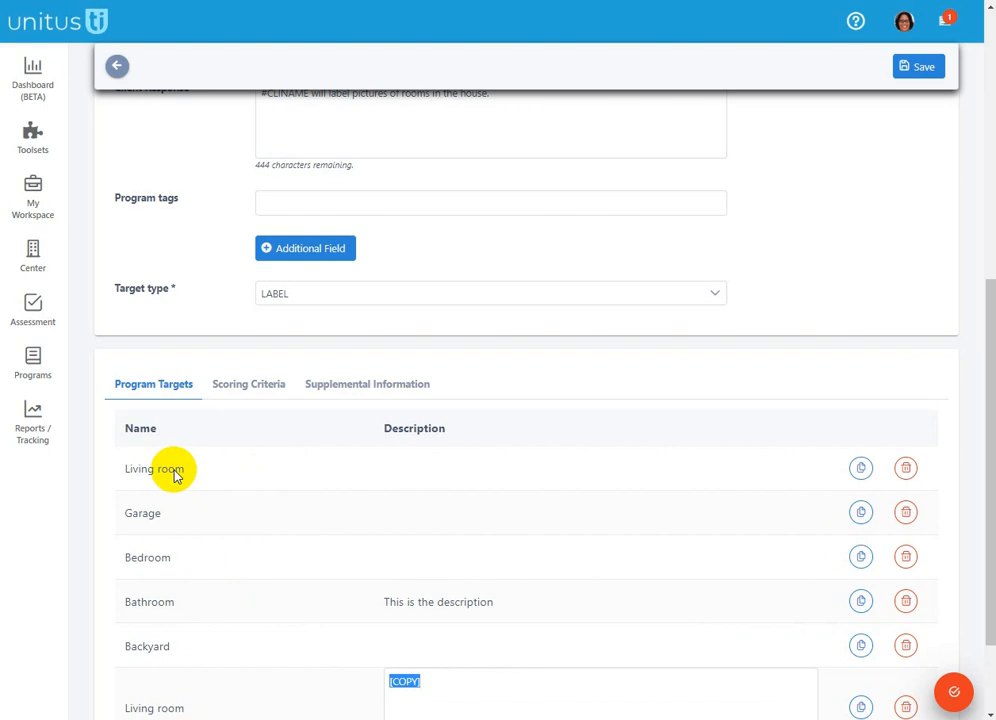
right_click(160, 708)
left_click(525, 468)
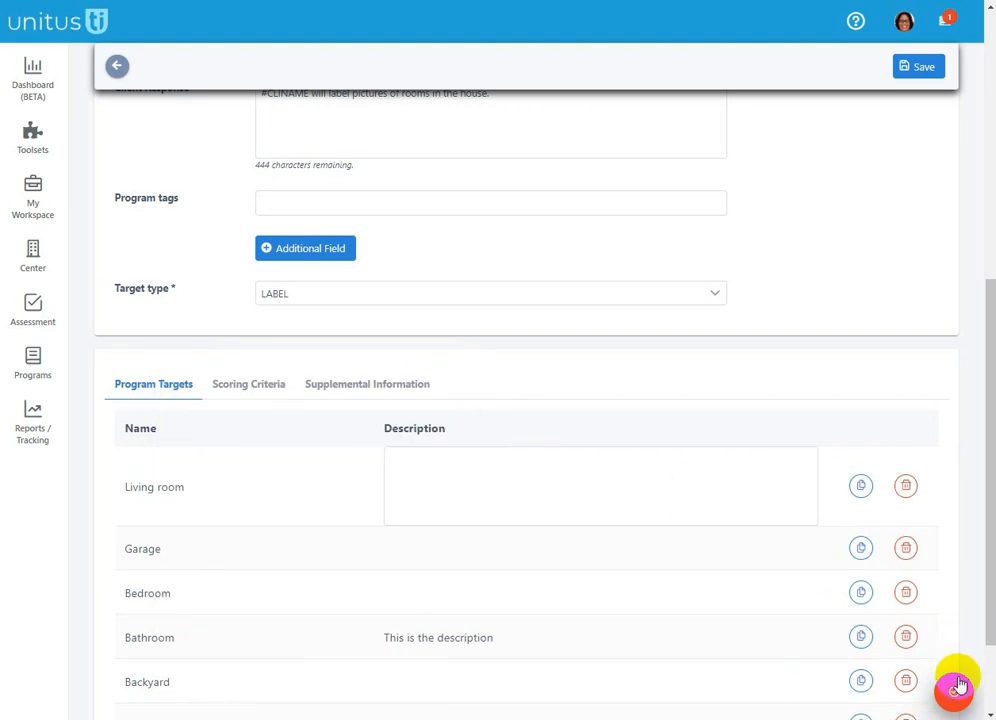
scroll(880, 680, "down", 2)
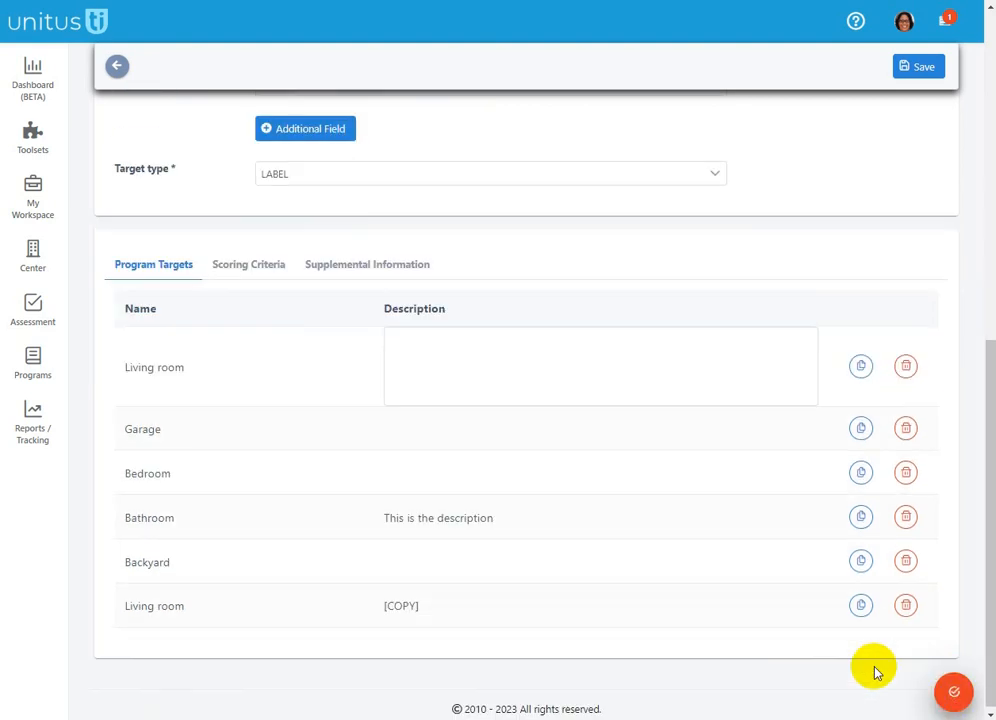
left_click(905, 602)
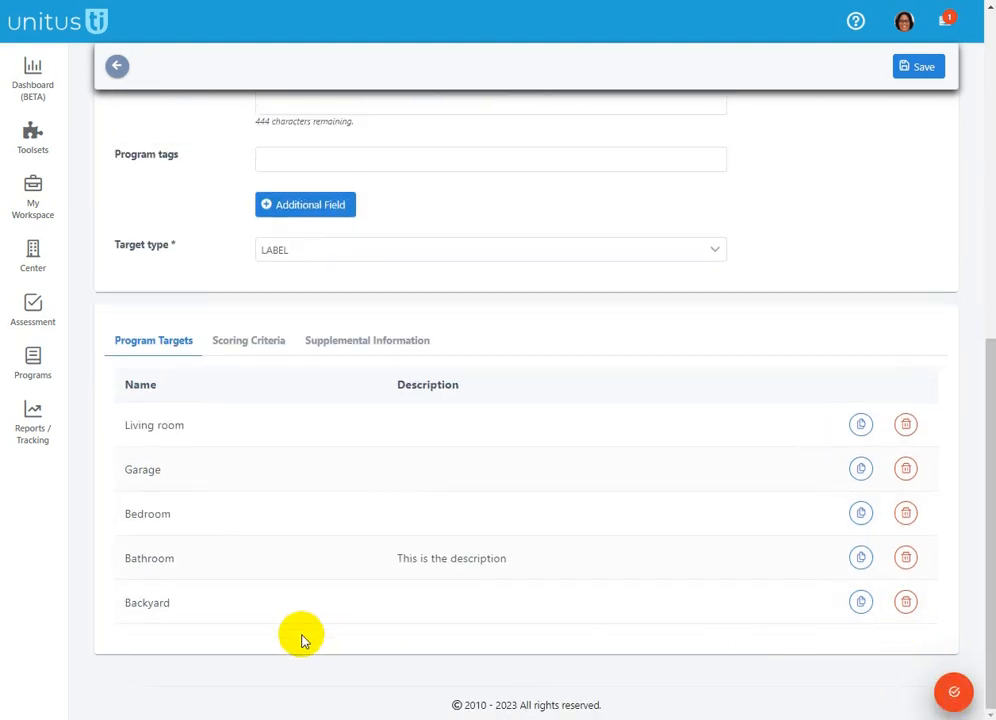
Add a scoring criterion with the description "Emerging" and no detail, and save it.
left_click(246, 344)
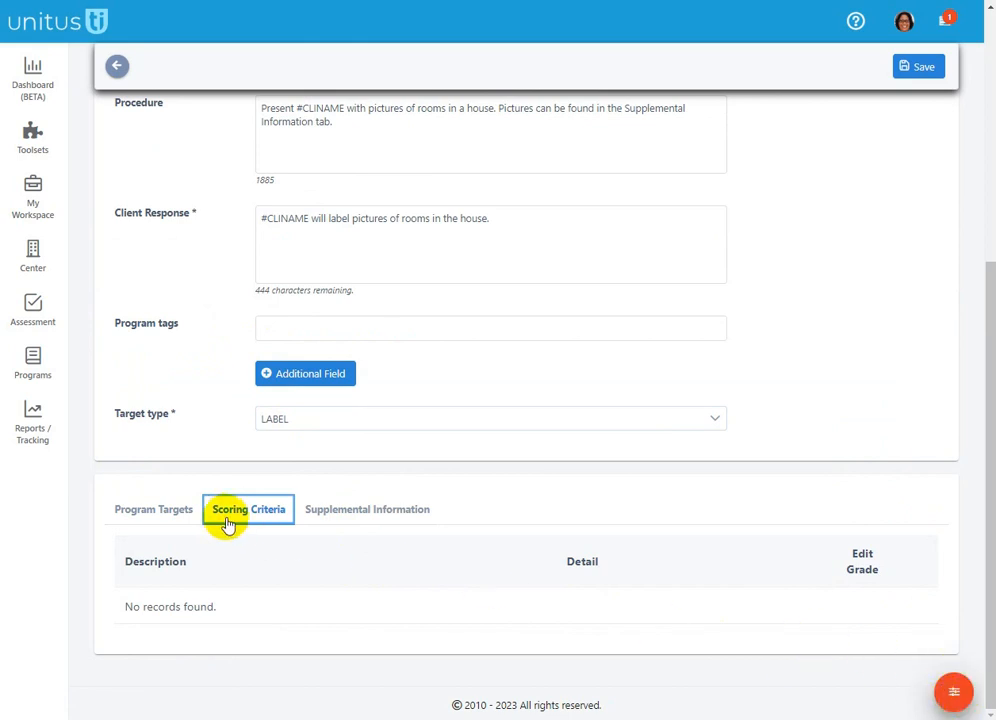
left_click(956, 696)
left_click(416, 538)
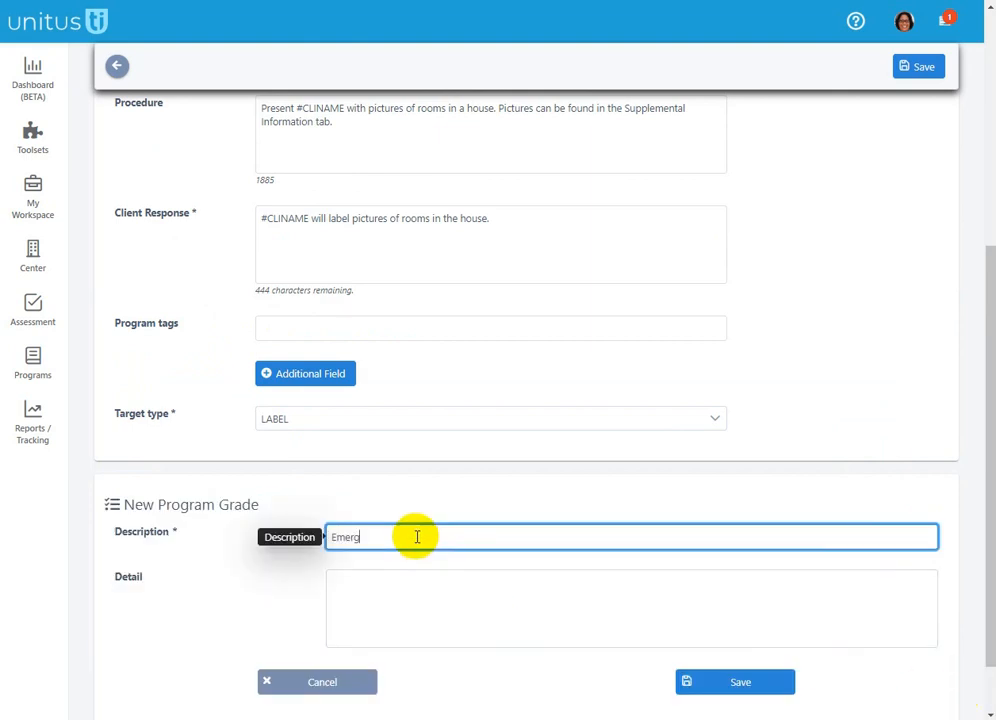
left_click(728, 684)
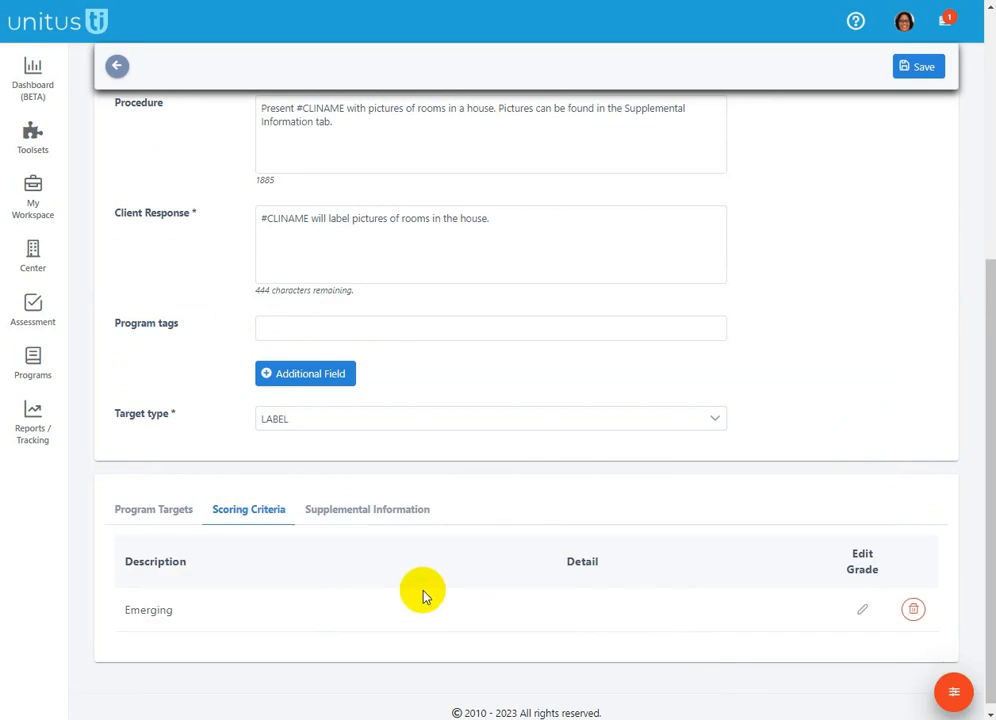
Add a scoring criterion with the description "Mastery" and no detail, and save it.
left_click(953, 691)
left_click(376, 538)
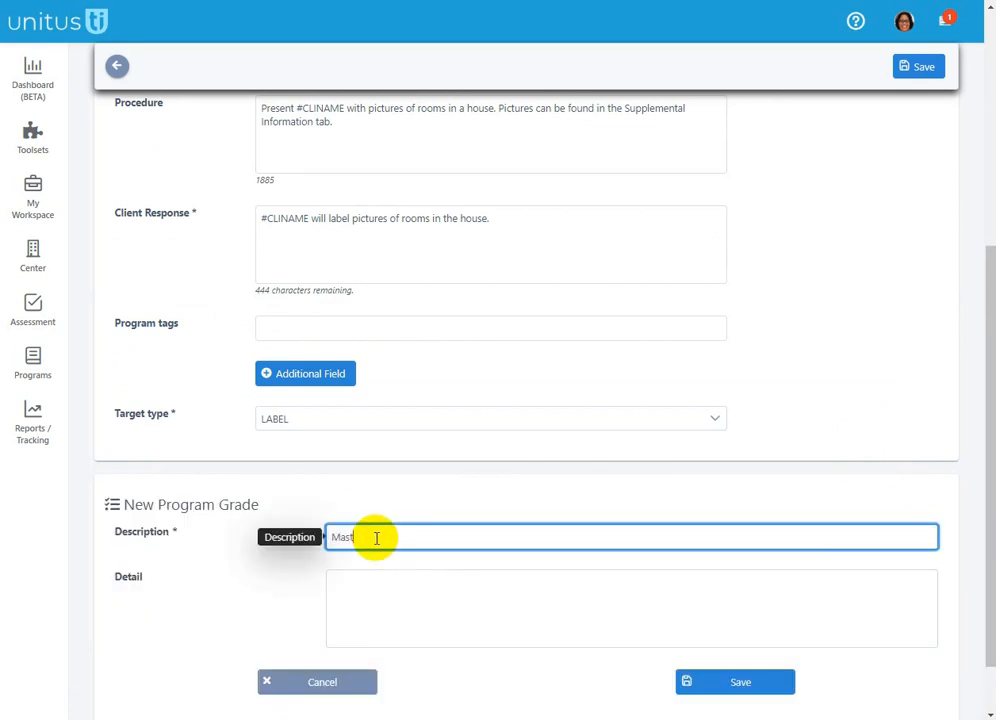
left_click(715, 682)
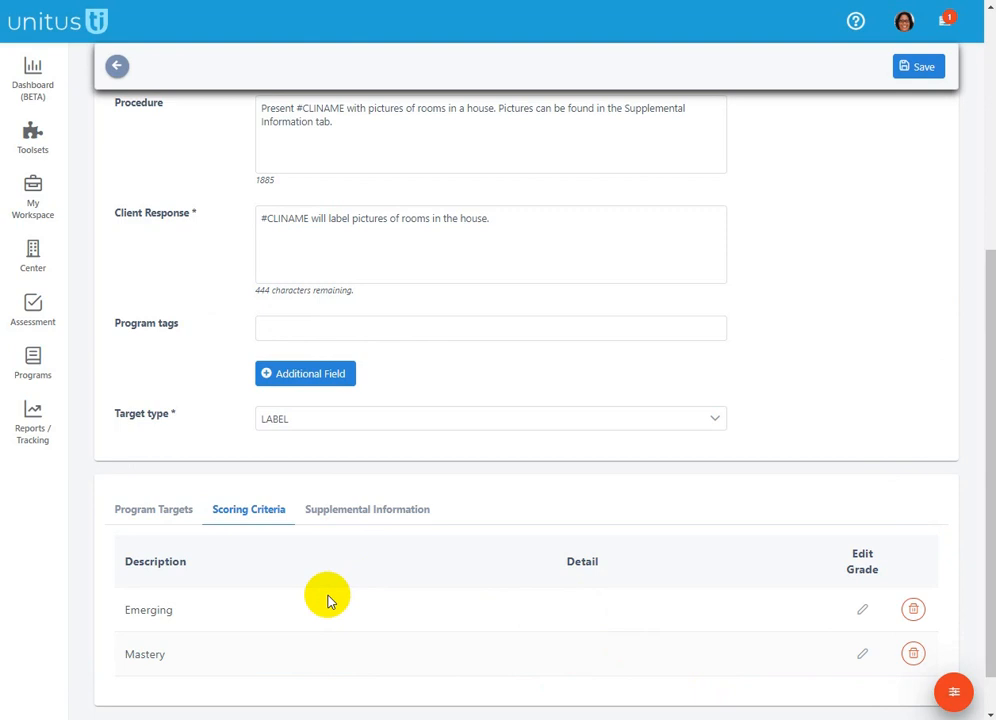
Save the template and upload "House - rooms - cards.jpg" from the Supplemental Information folder as its supplemental information.
left_click(367, 512)
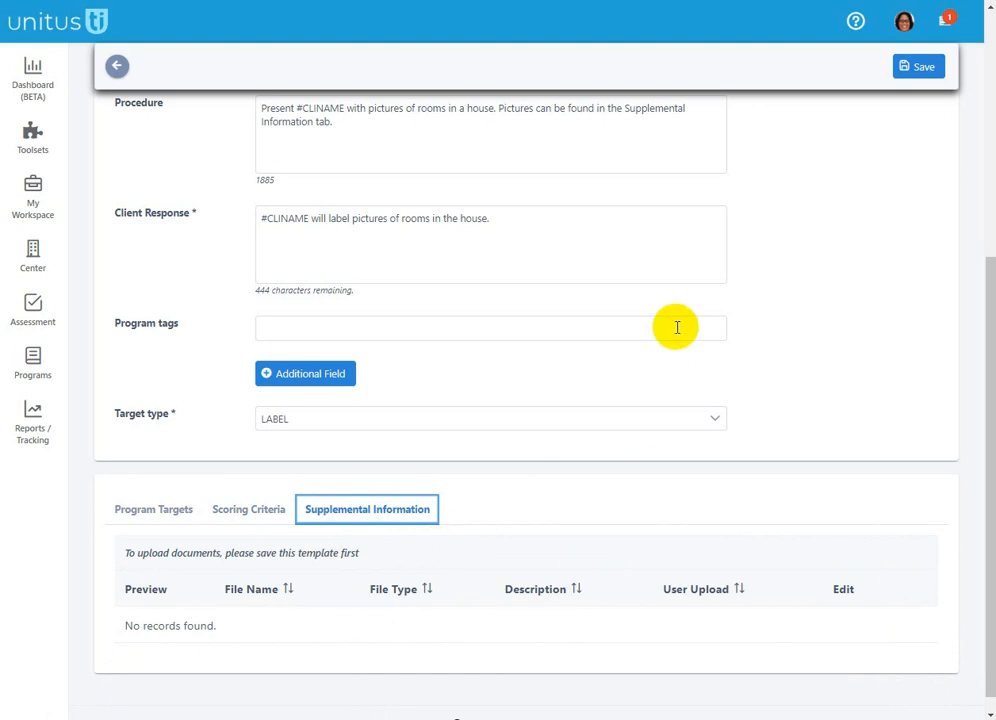
left_click(914, 70)
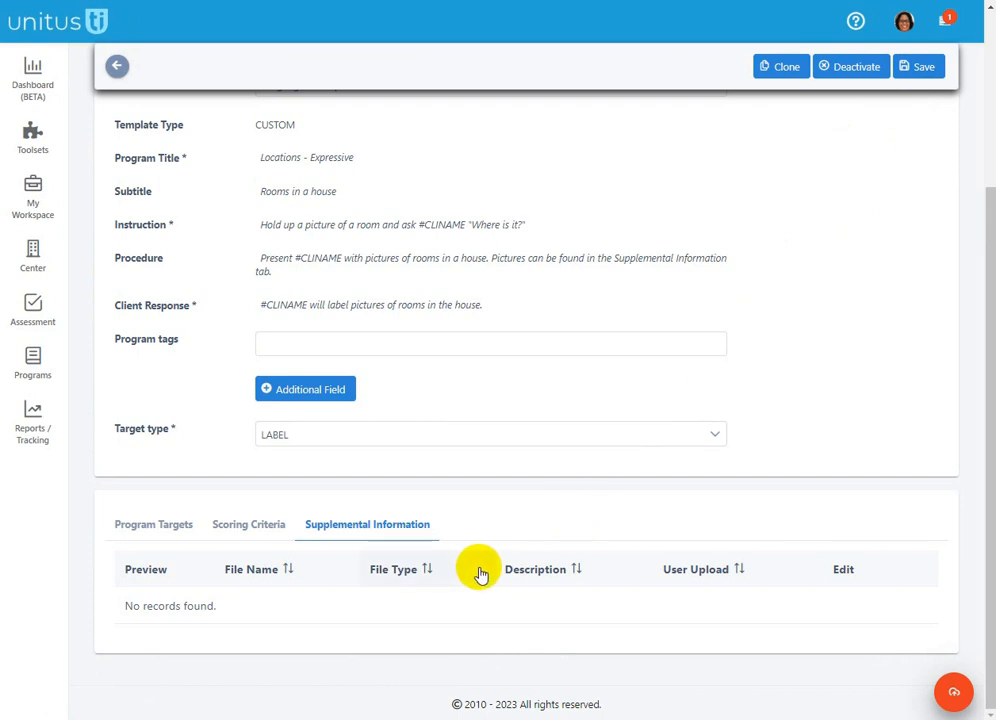
left_click(951, 698)
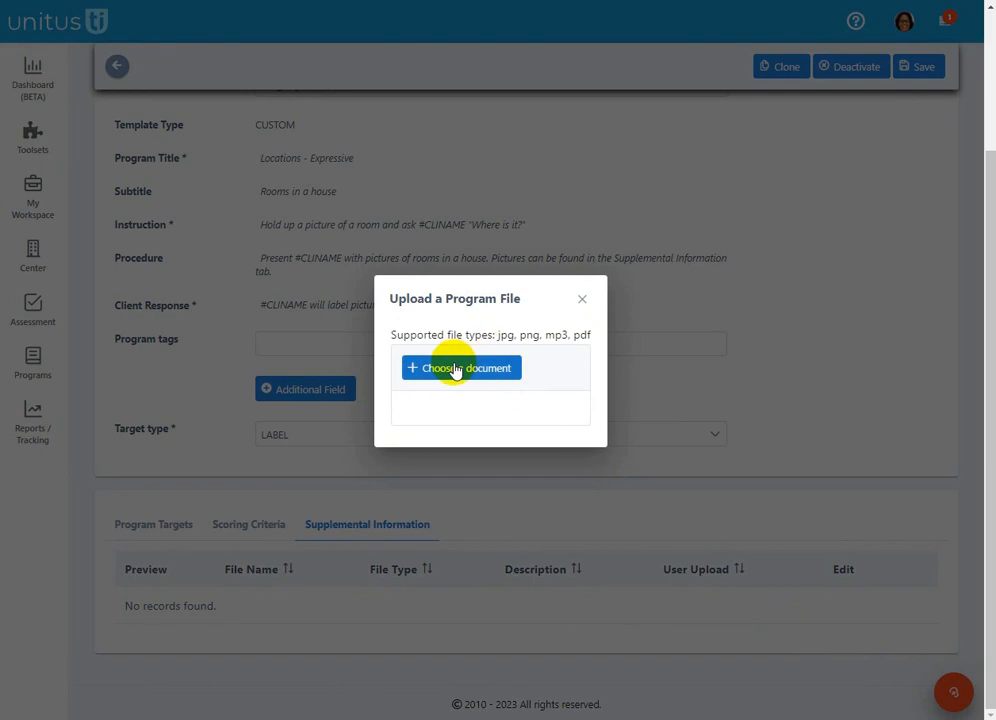
left_click(472, 372)
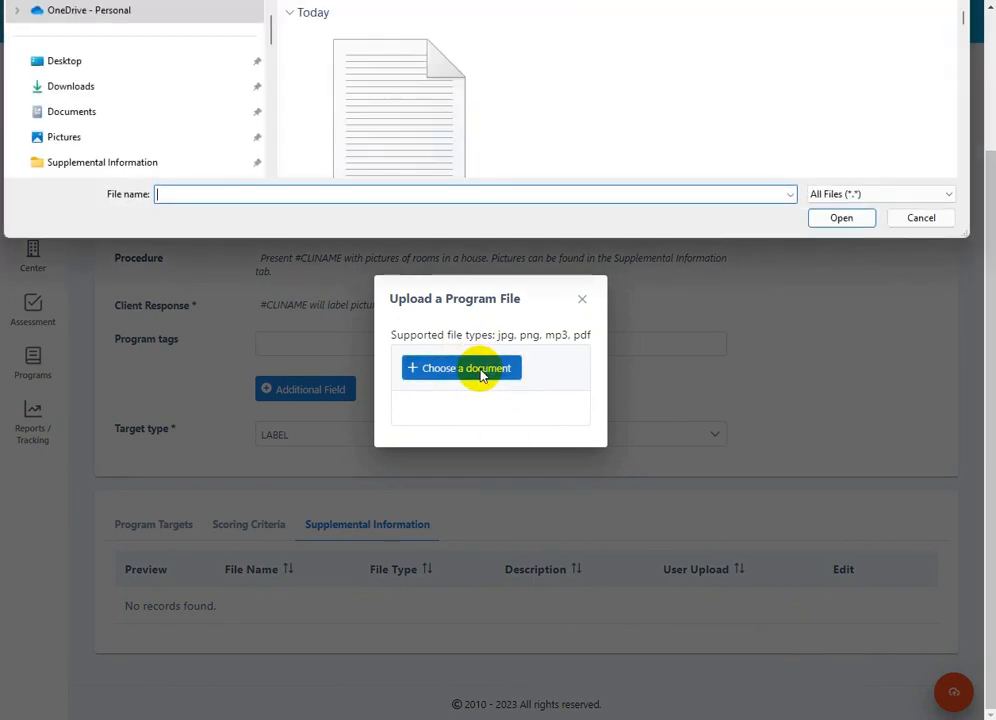
left_click(135, 162)
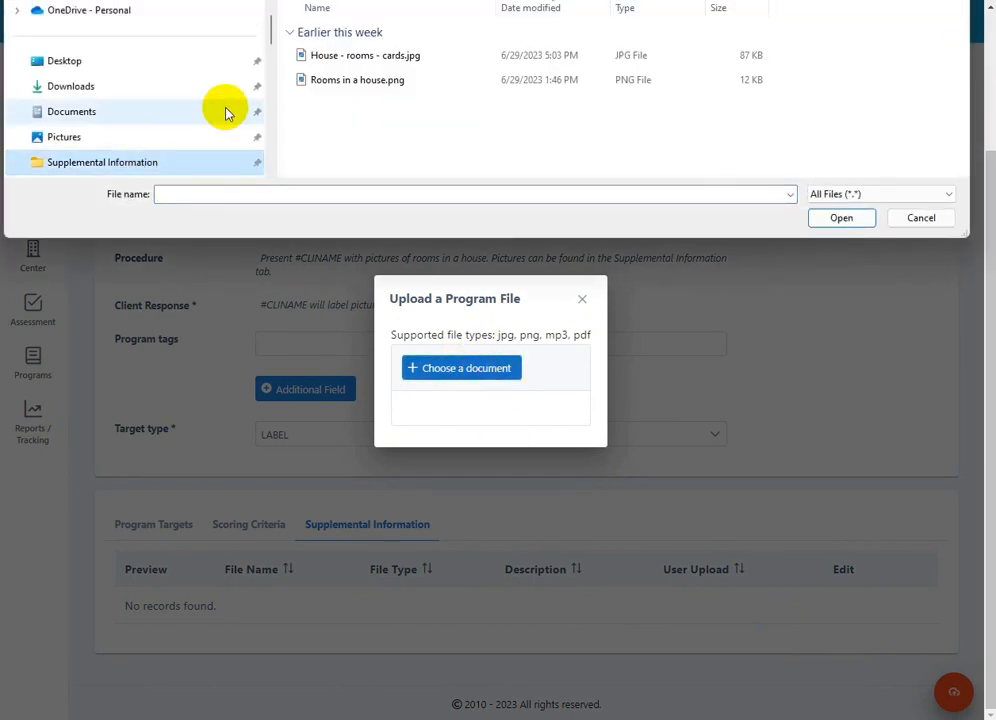
double_click(377, 55)
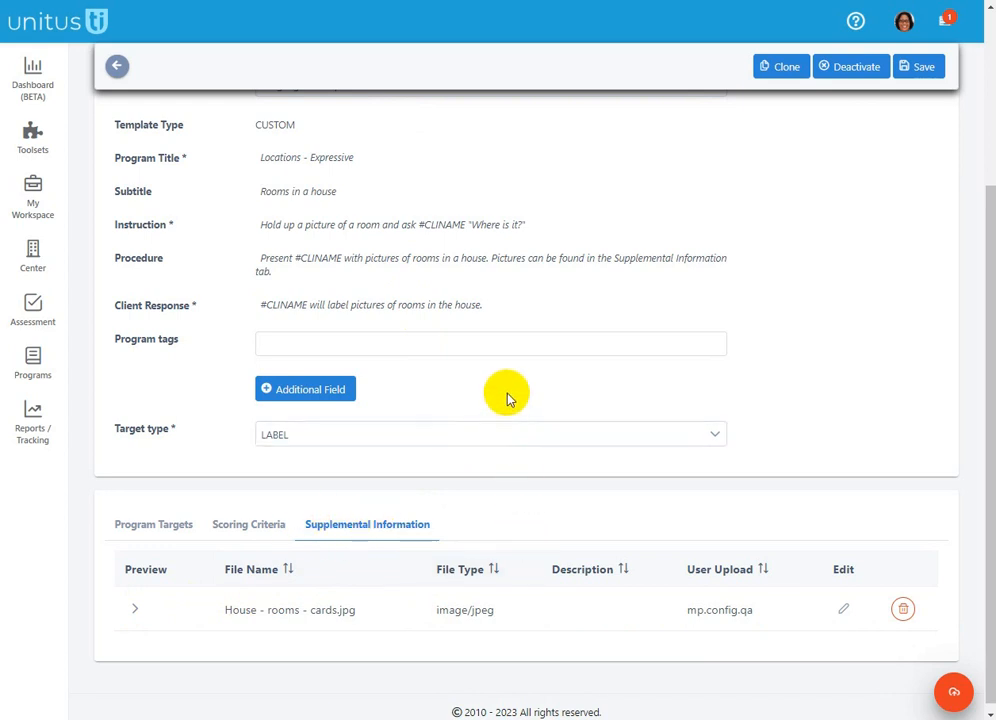
Add an additional field labelled "More information" with the value "Print or display the page in the Supplemental Information tab" and save it.
scroll(505, 395, "up", 3)
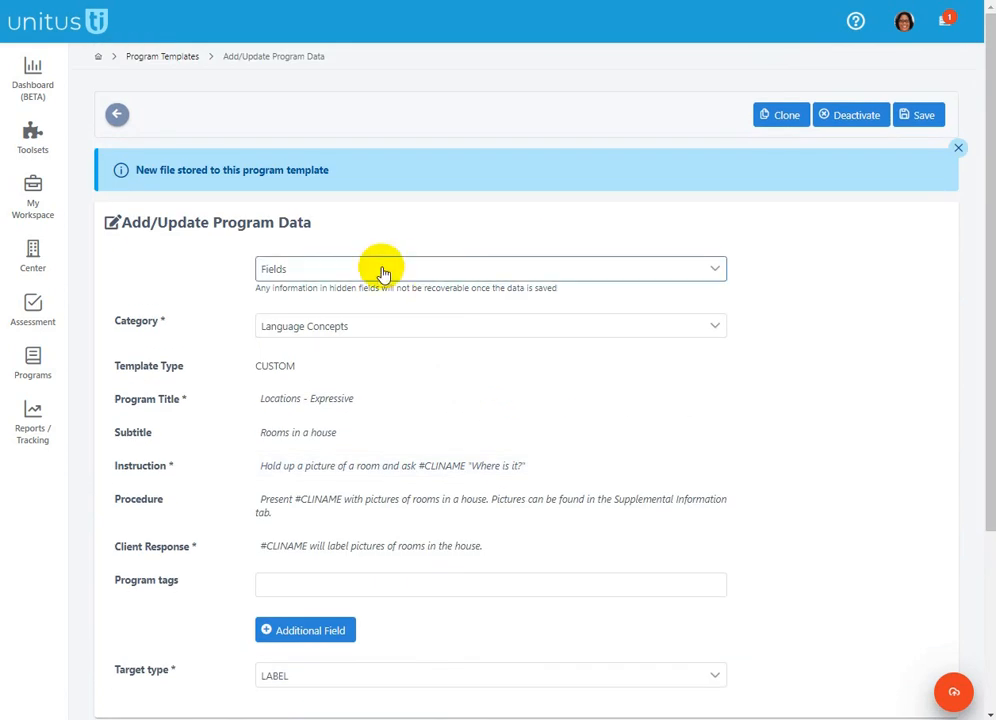
left_click(384, 273)
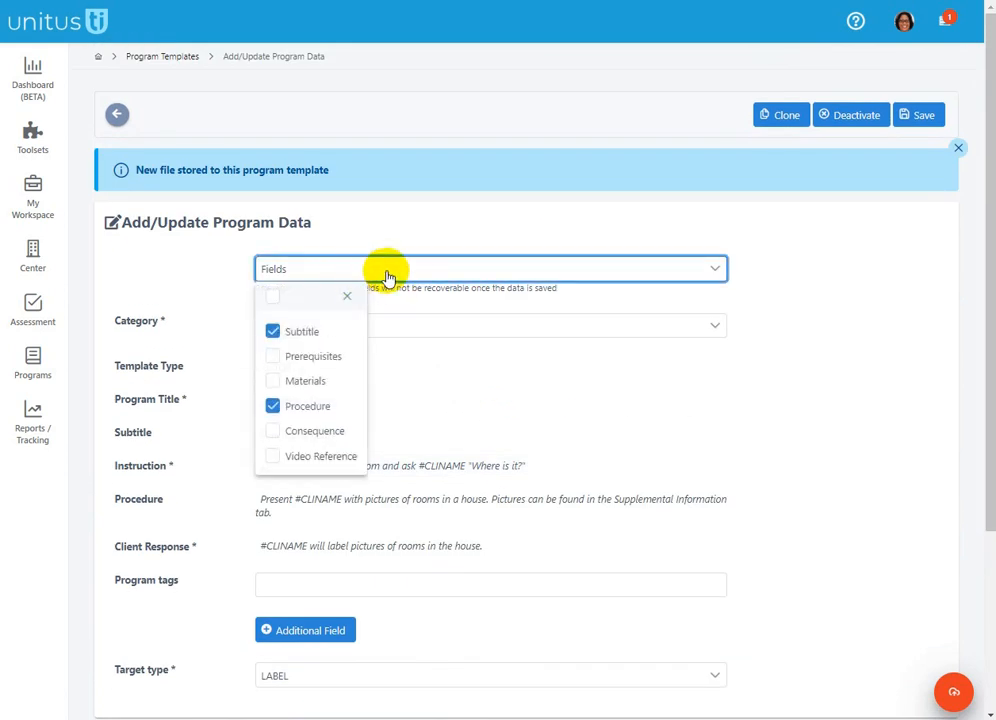
left_click(318, 634)
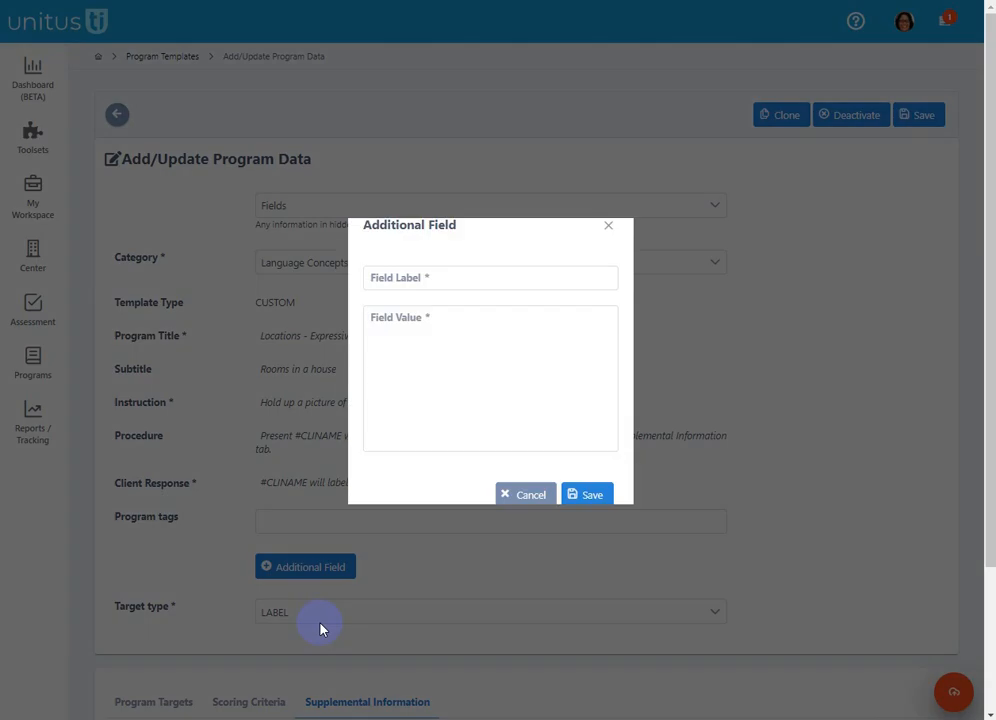
left_click(456, 277)
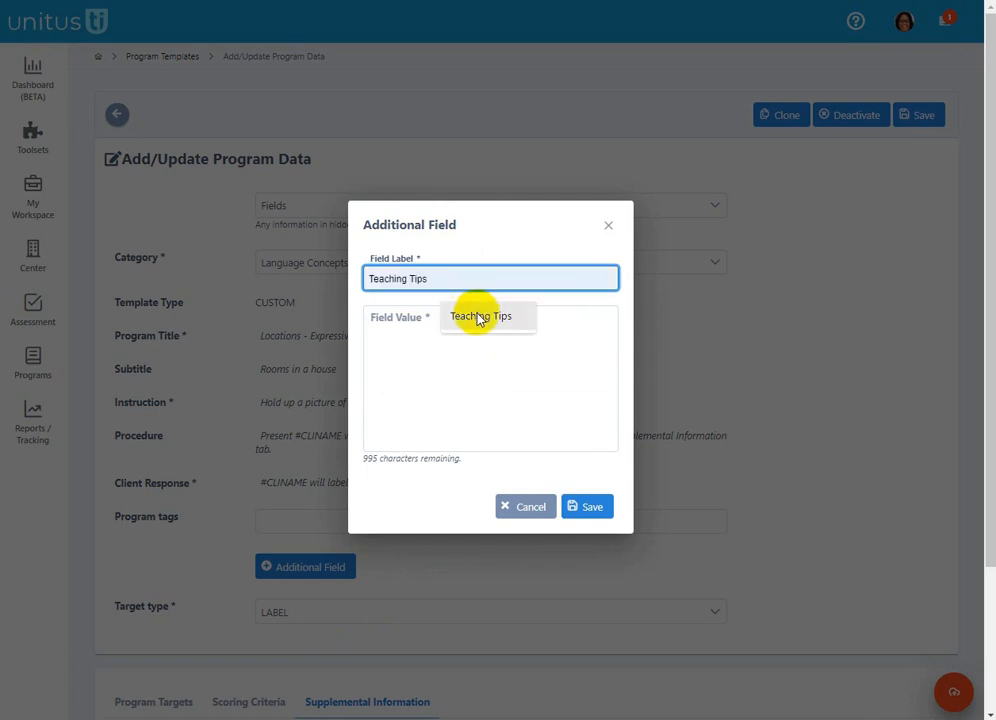
left_click(475, 318)
left_click(437, 351)
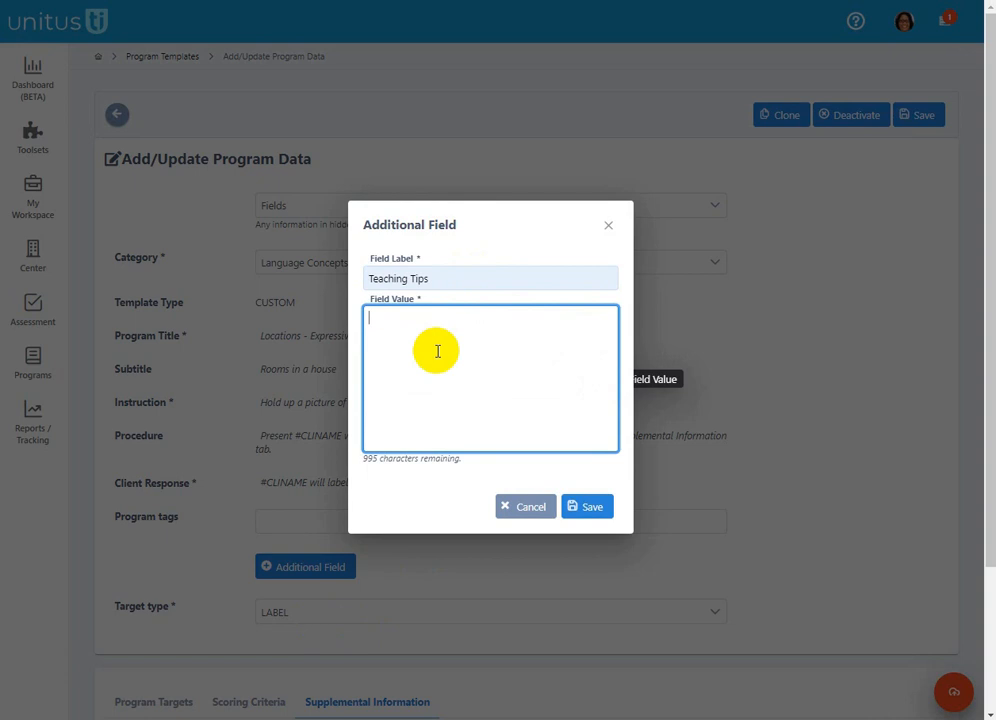
left_click_drag(430, 278, 378, 278)
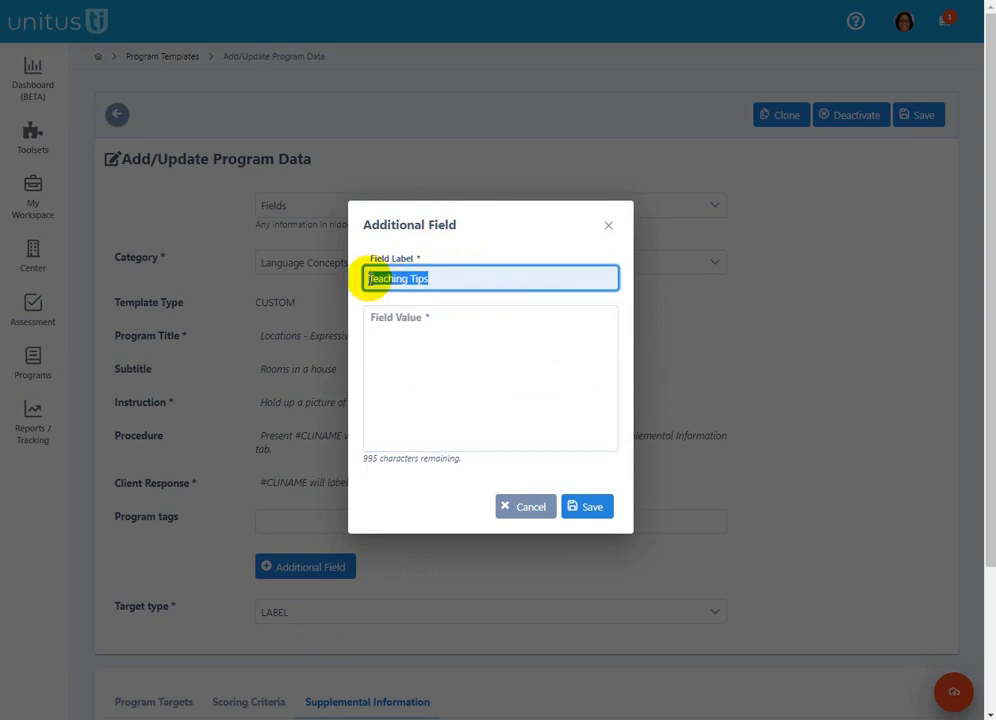
type("More information")
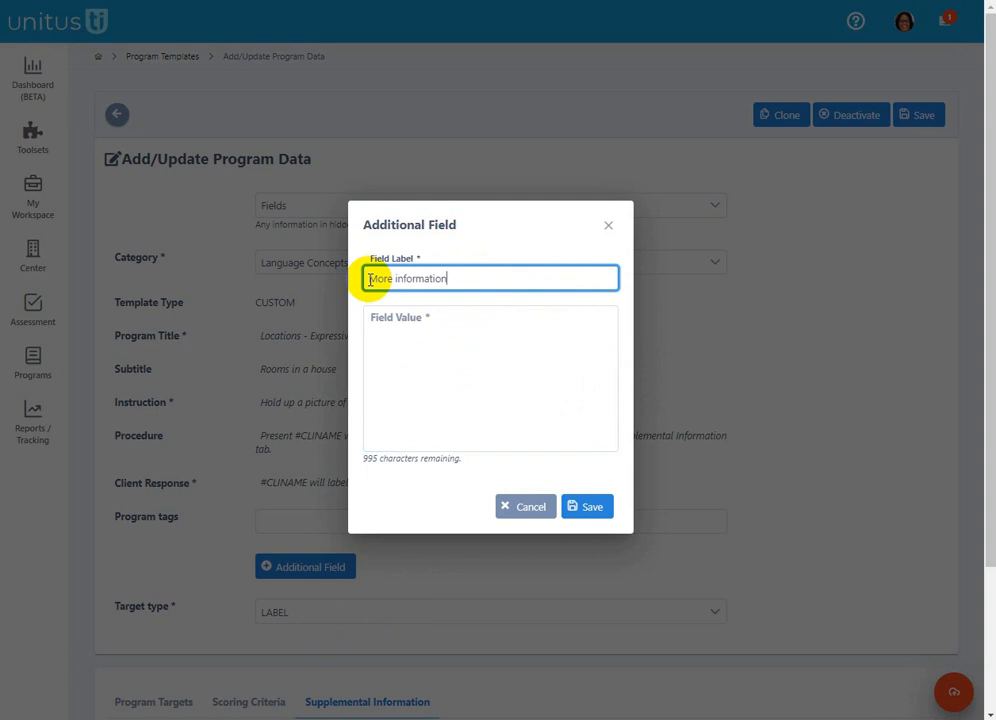
key("Tab")
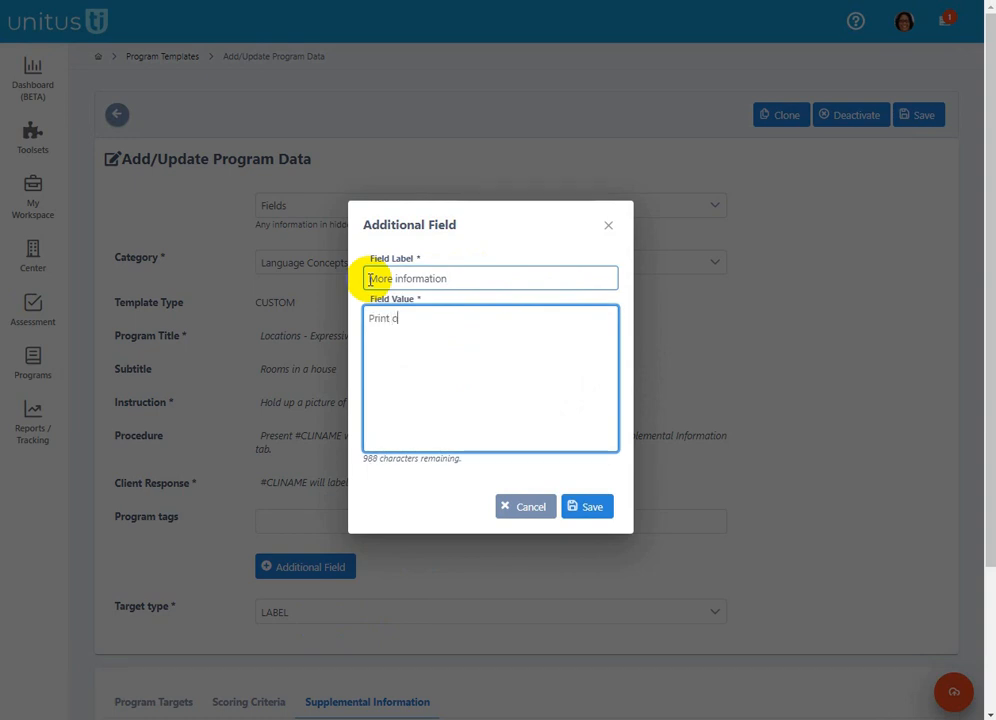
type("Print or display the page")
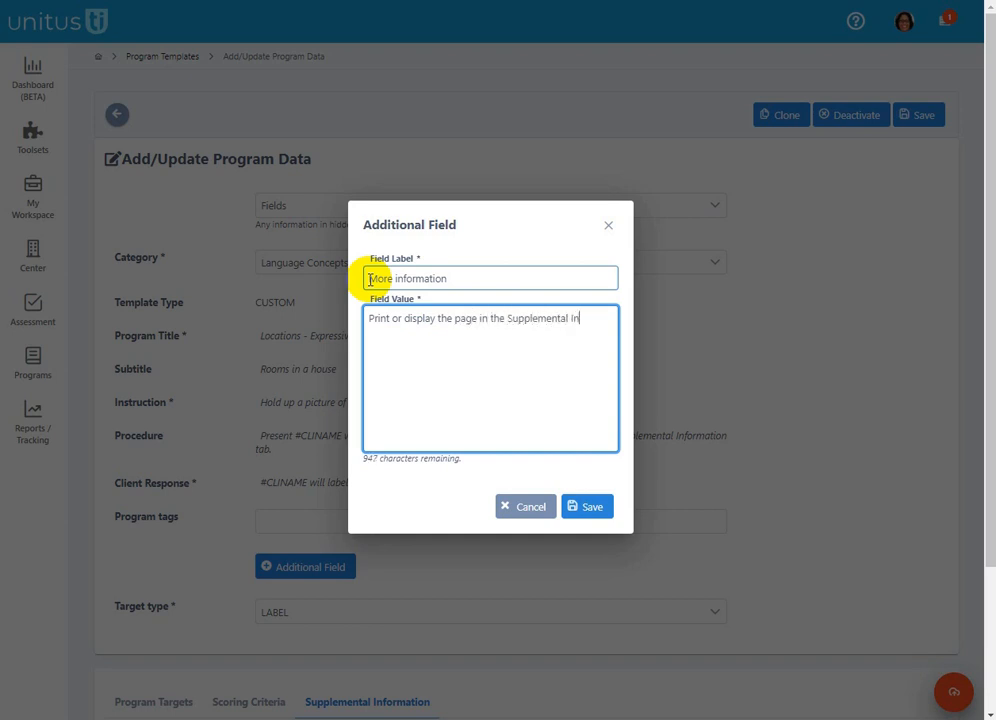
type("in the Supplemental Information a")
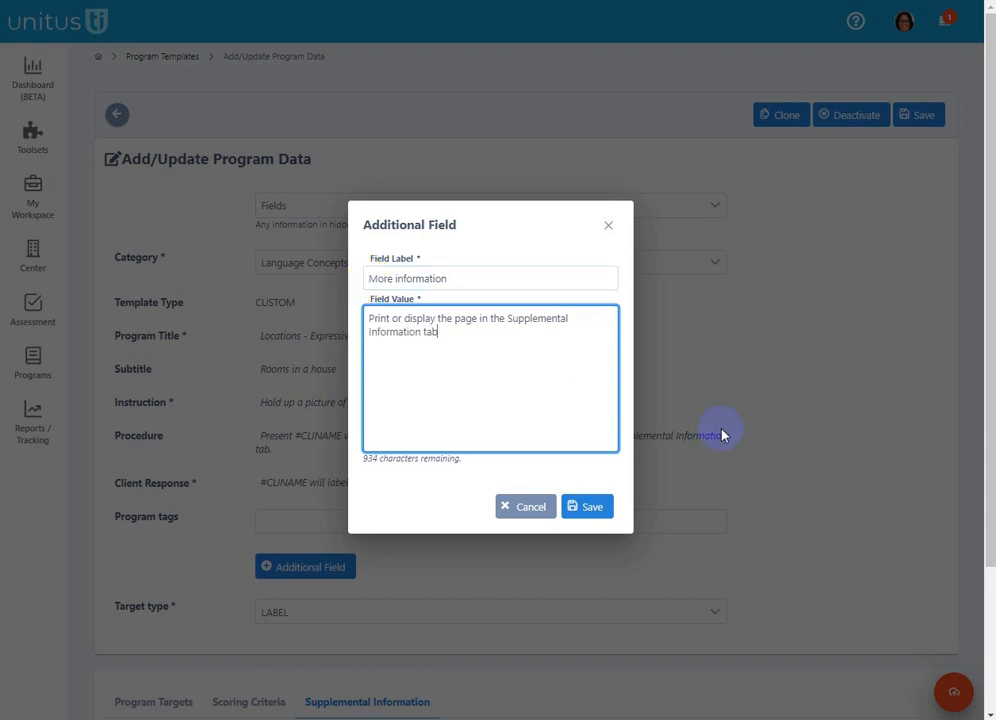
left_click(594, 510)
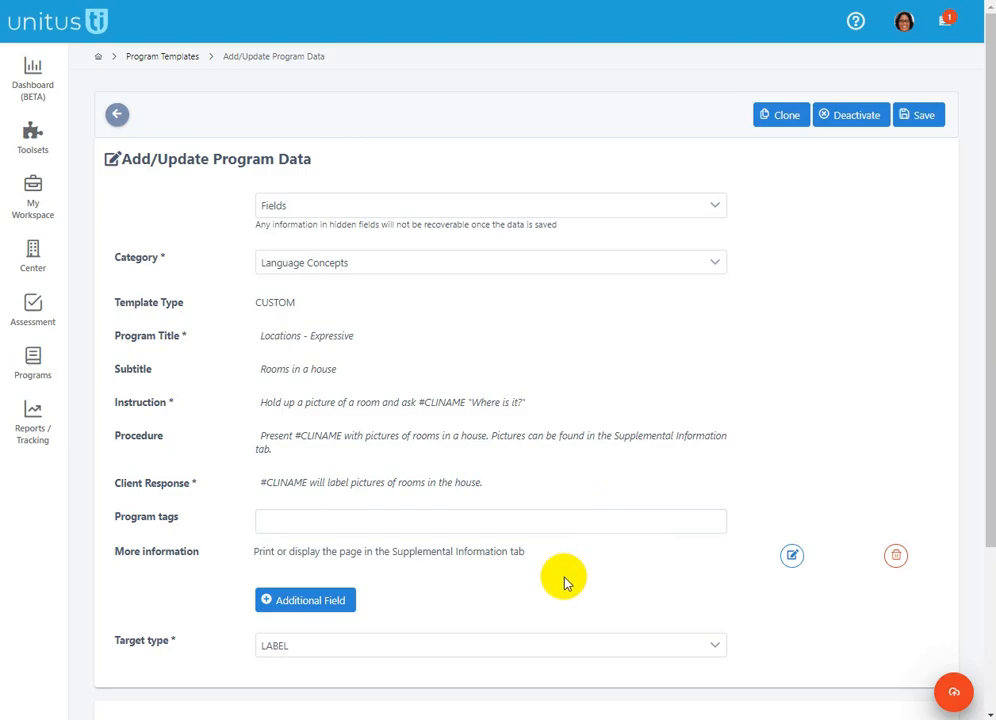
Delete the "More information" additional field from the template.
scroll(233, 518, "down", 1)
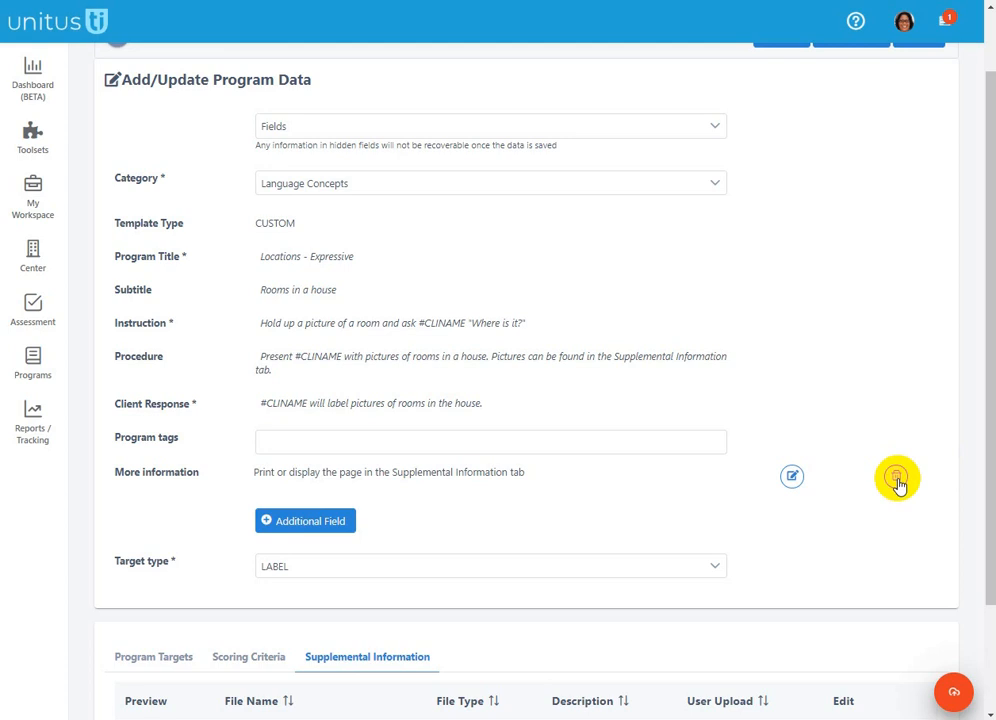
left_click(896, 480)
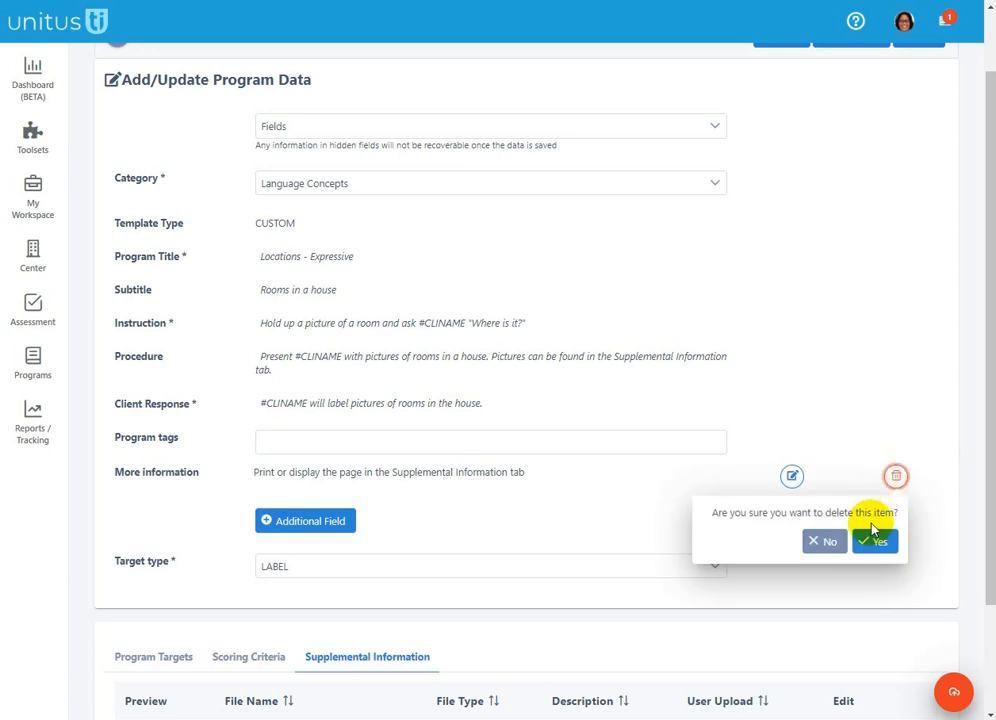
left_click(872, 543)
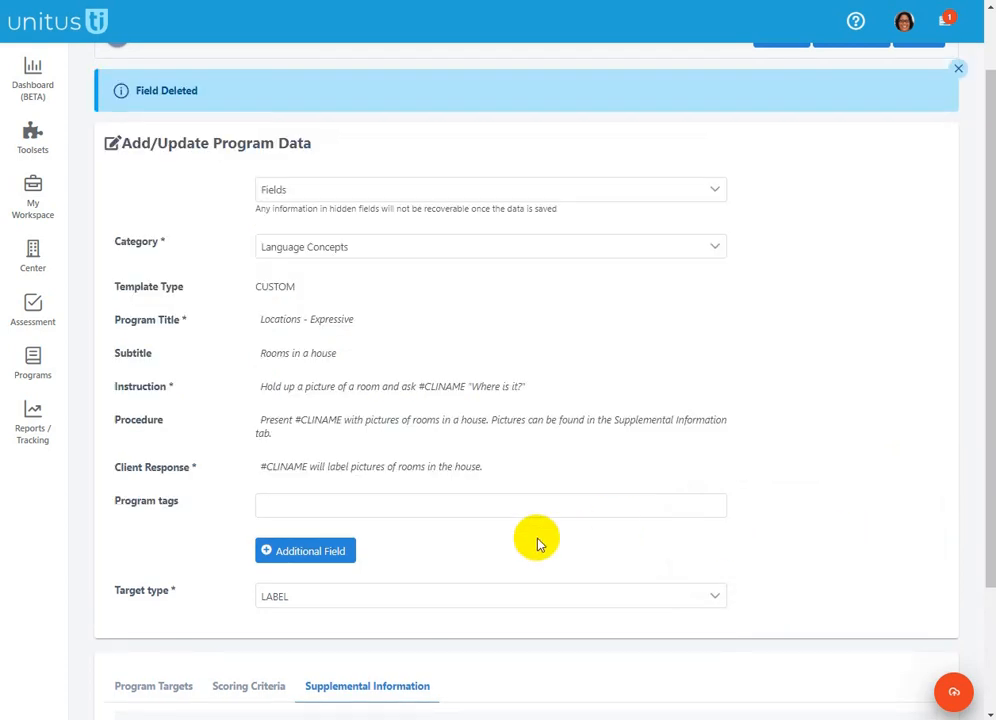
Review the template's program targets and the available target type options, leaving the type as LABEL.
scroll(718, 460, "up", 1)
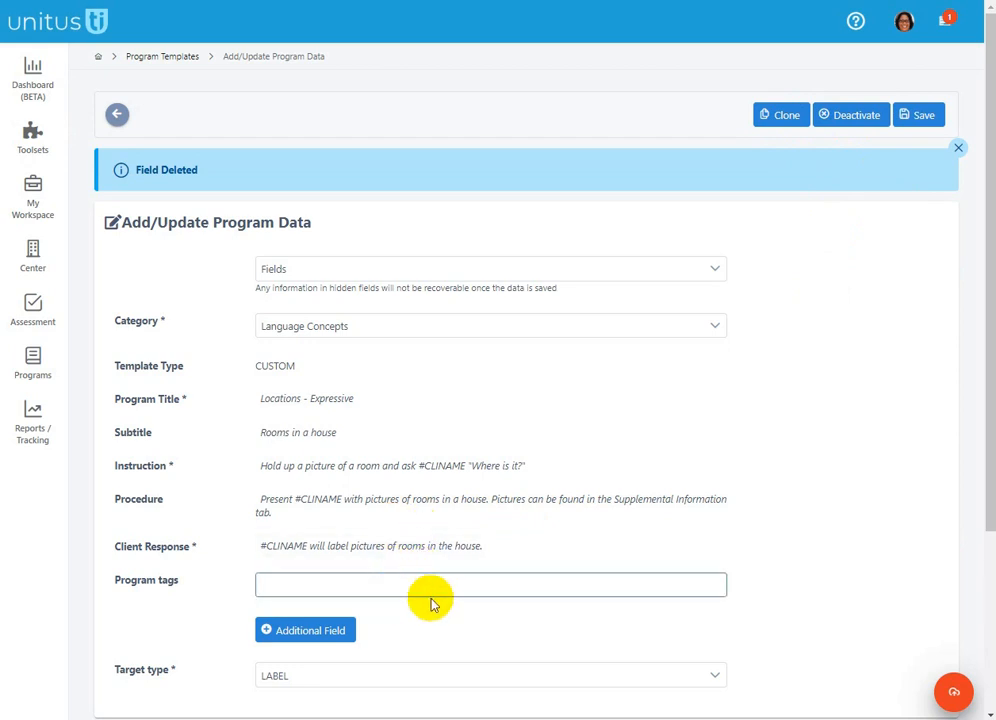
scroll(509, 624, "down", 3)
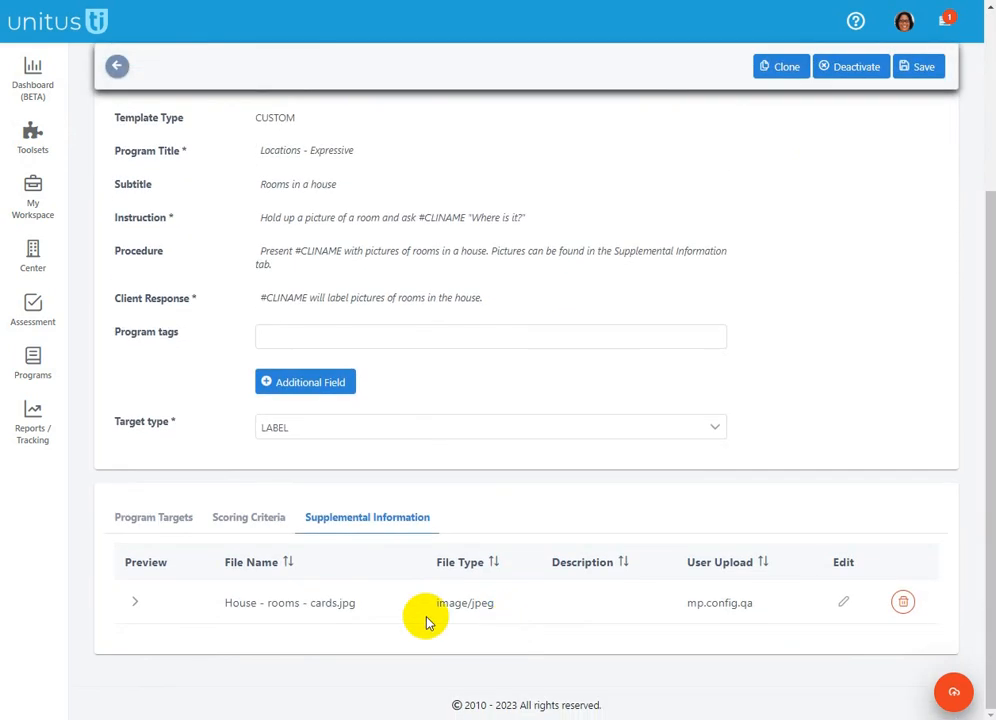
left_click(150, 522)
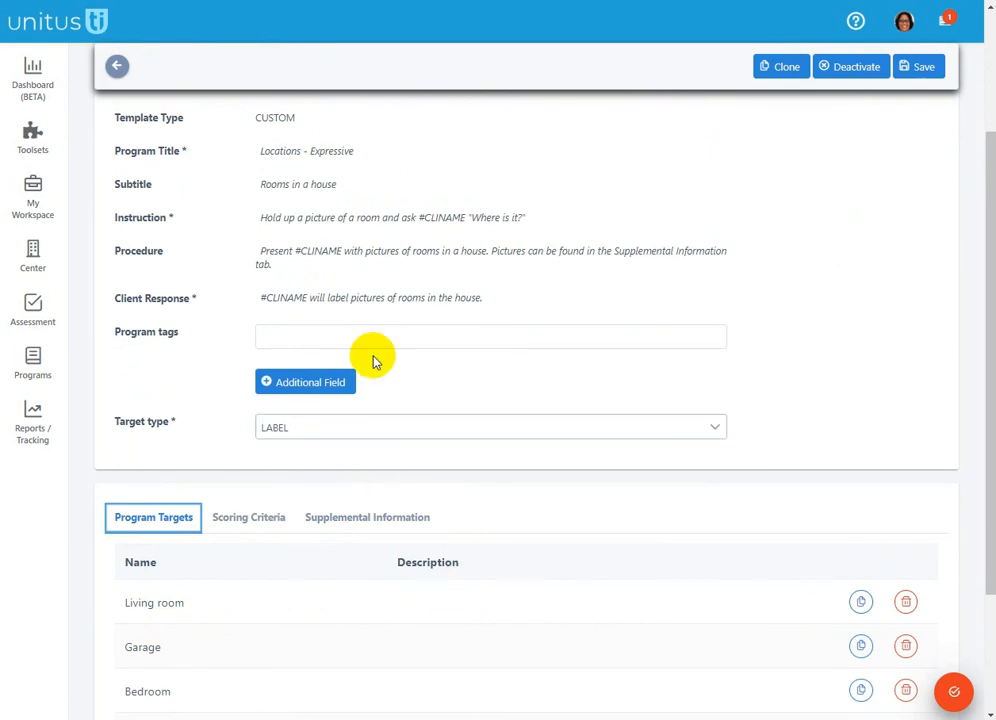
left_click(362, 434)
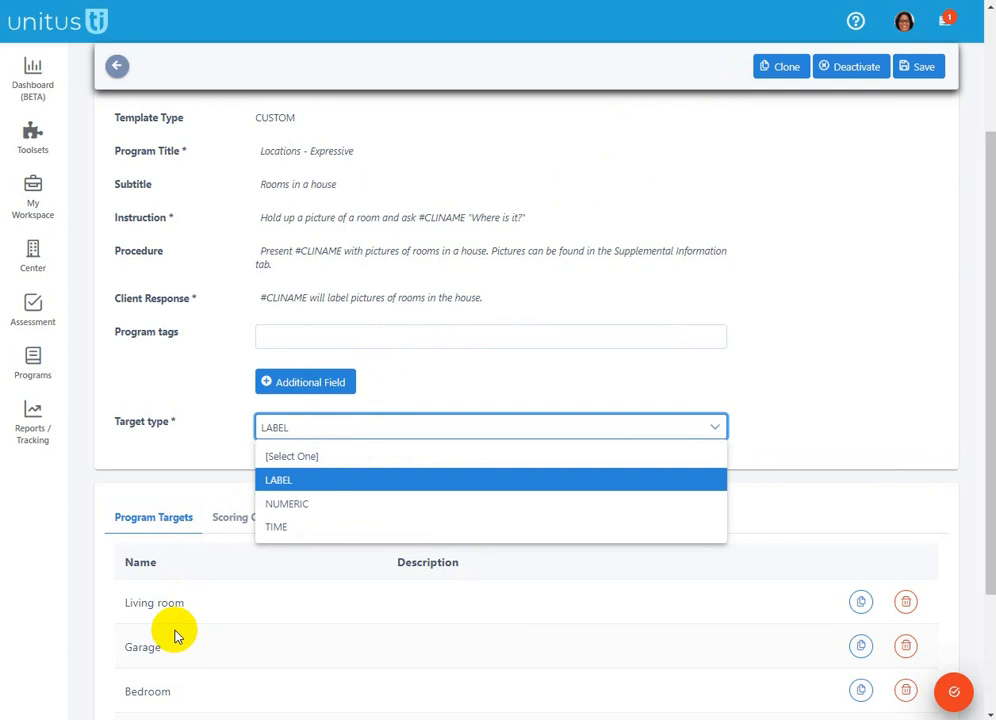
left_click(193, 471)
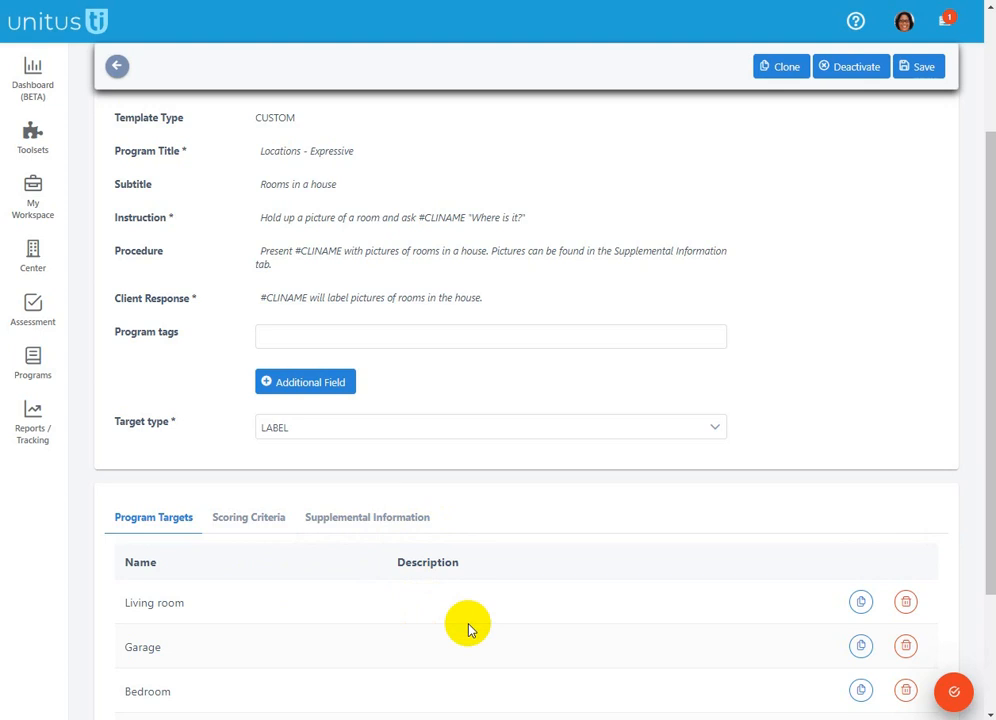
Return to the template list and preview the program details, targets and scoring criteria of "Locations - Expressive".
left_click(116, 68)
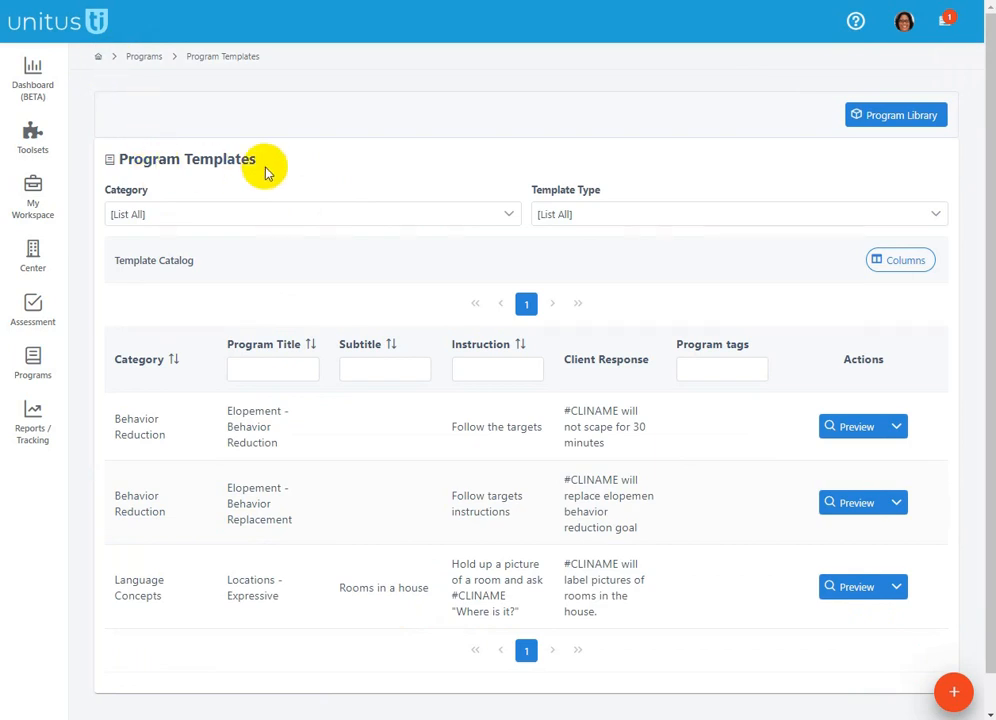
left_click(840, 590)
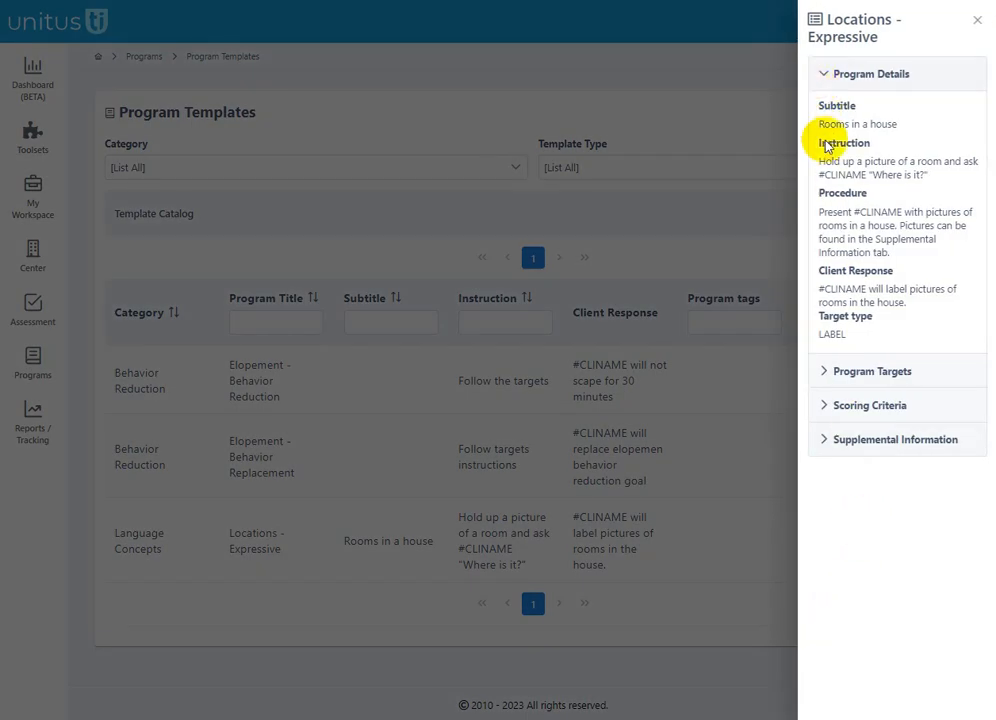
left_click(825, 373)
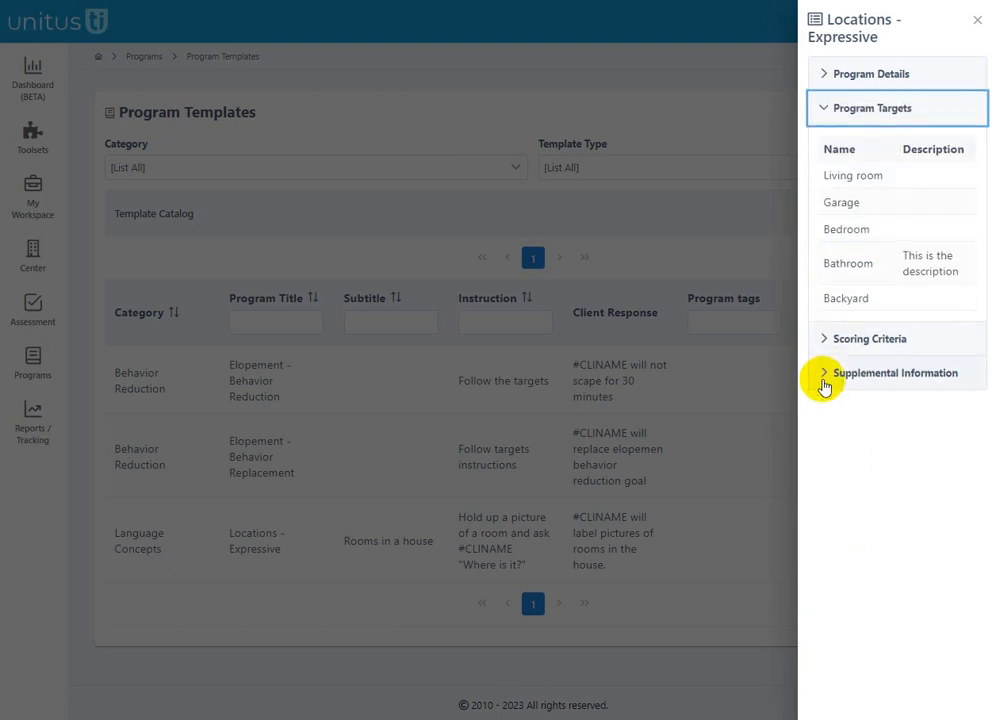
left_click(826, 350)
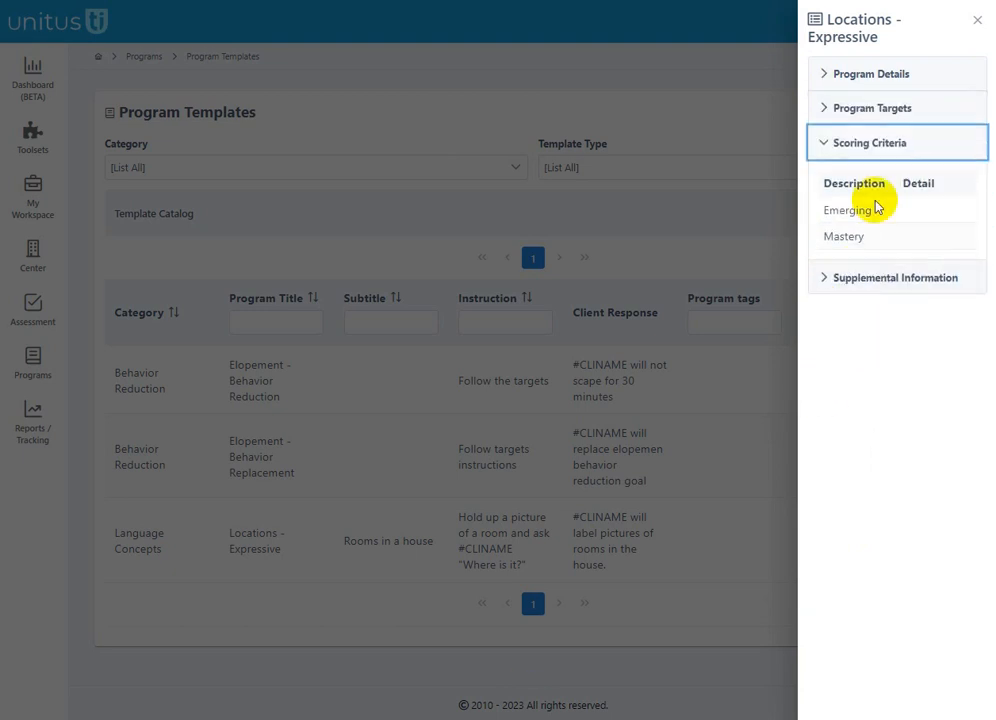
left_click(978, 24)
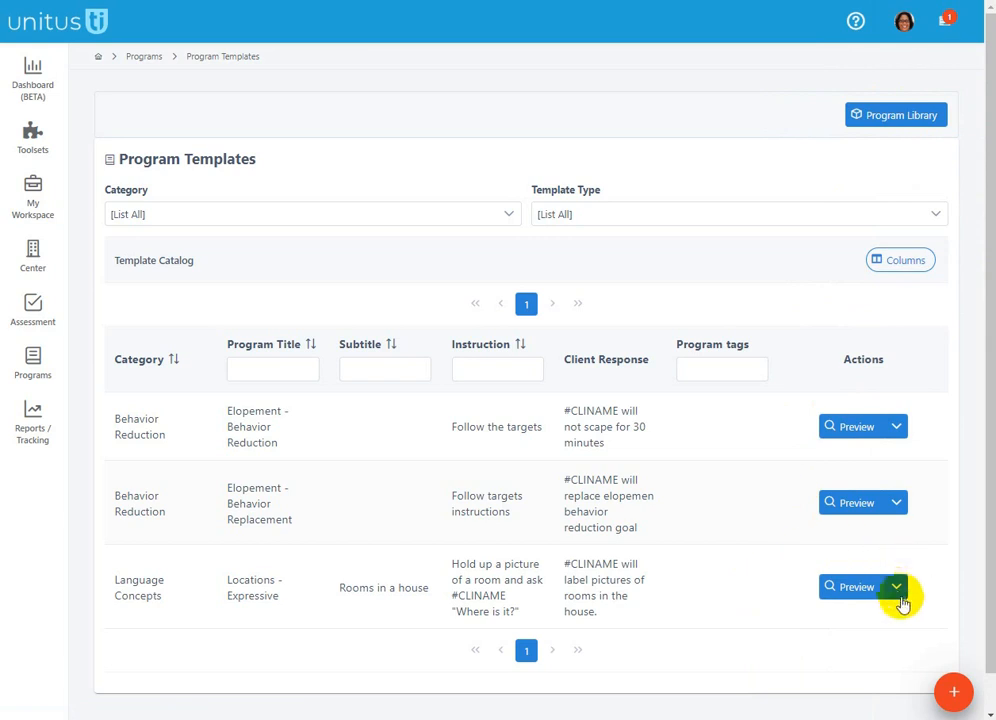
Check which further actions are available for the "Locations - Expressive" template.
left_click(896, 589)
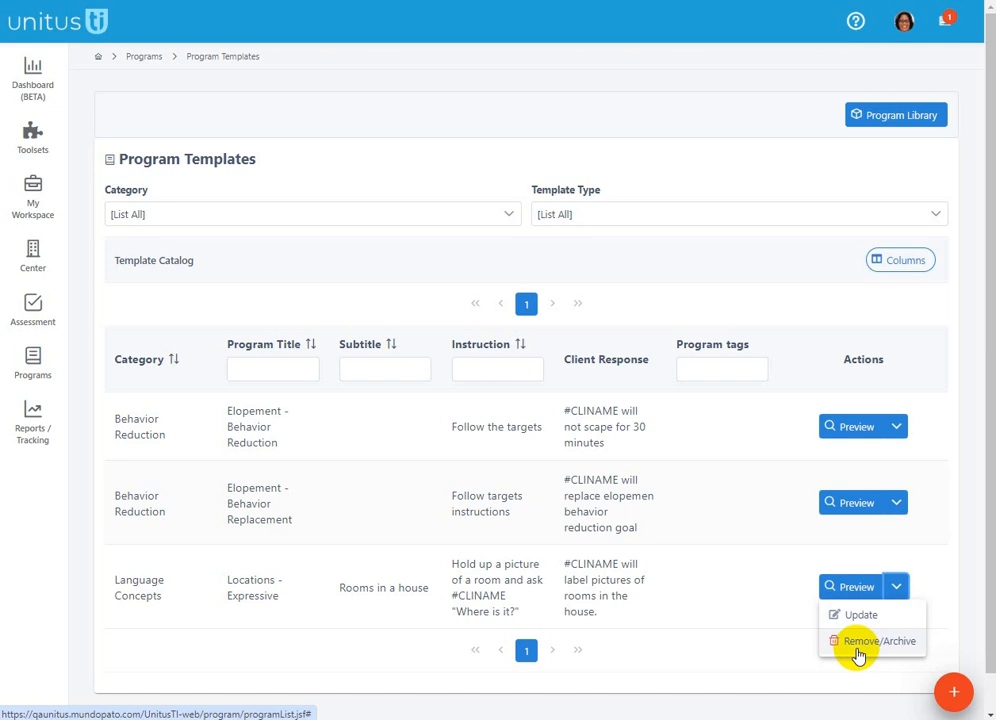
left_click(711, 600)
left_click(749, 605)
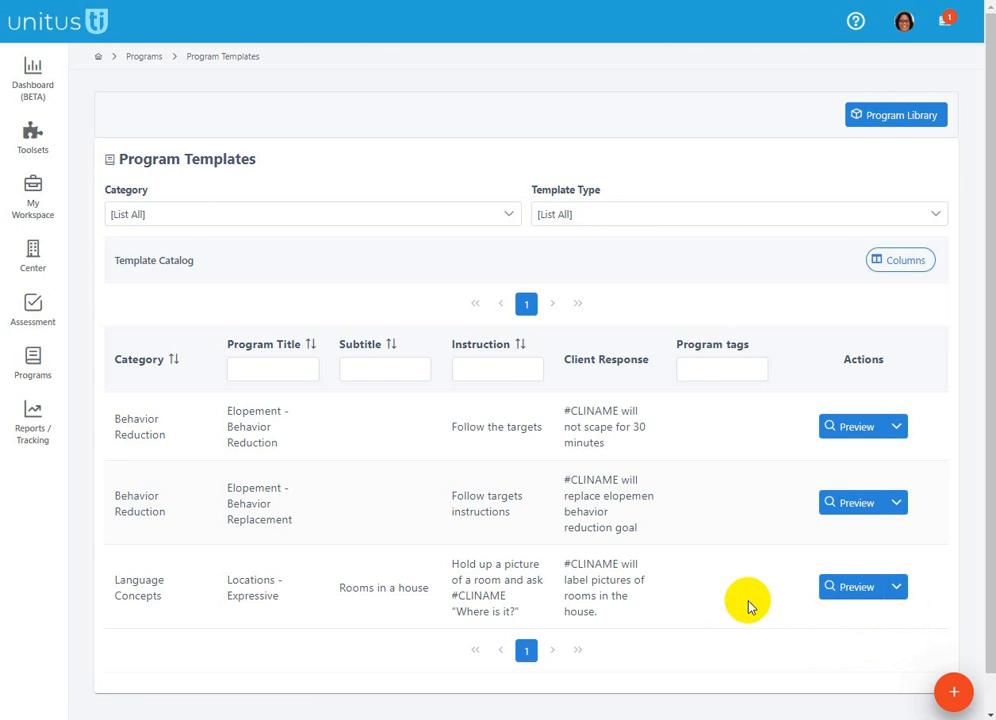
Filter the template catalog by the Language Concepts category and the CUSTOM template type.
left_click(125, 222)
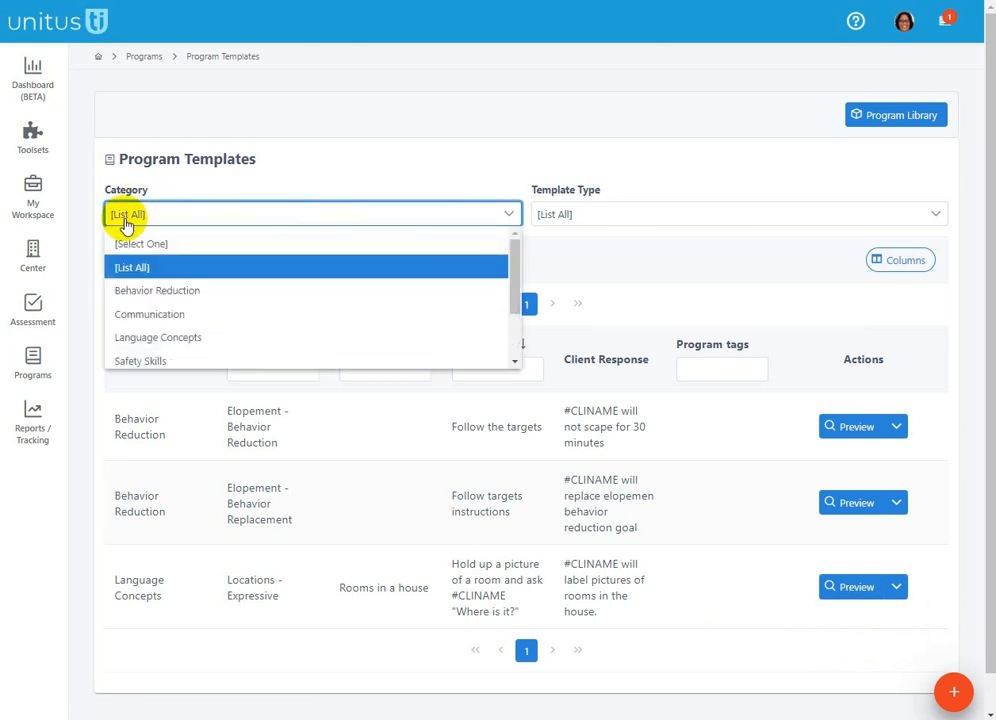
left_click(129, 339)
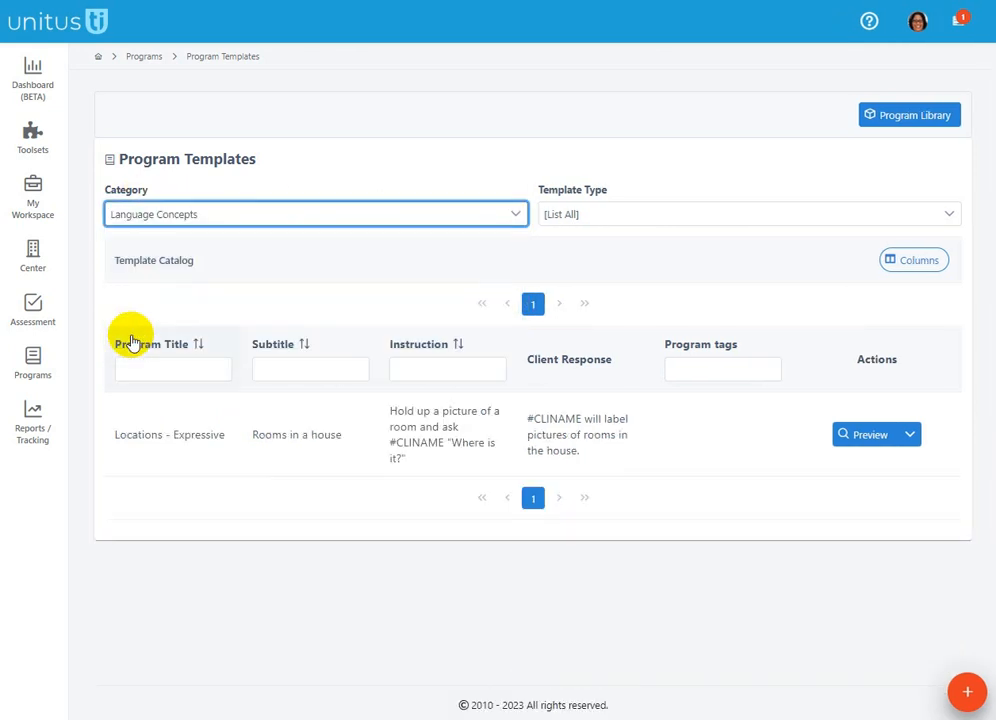
left_click(575, 218)
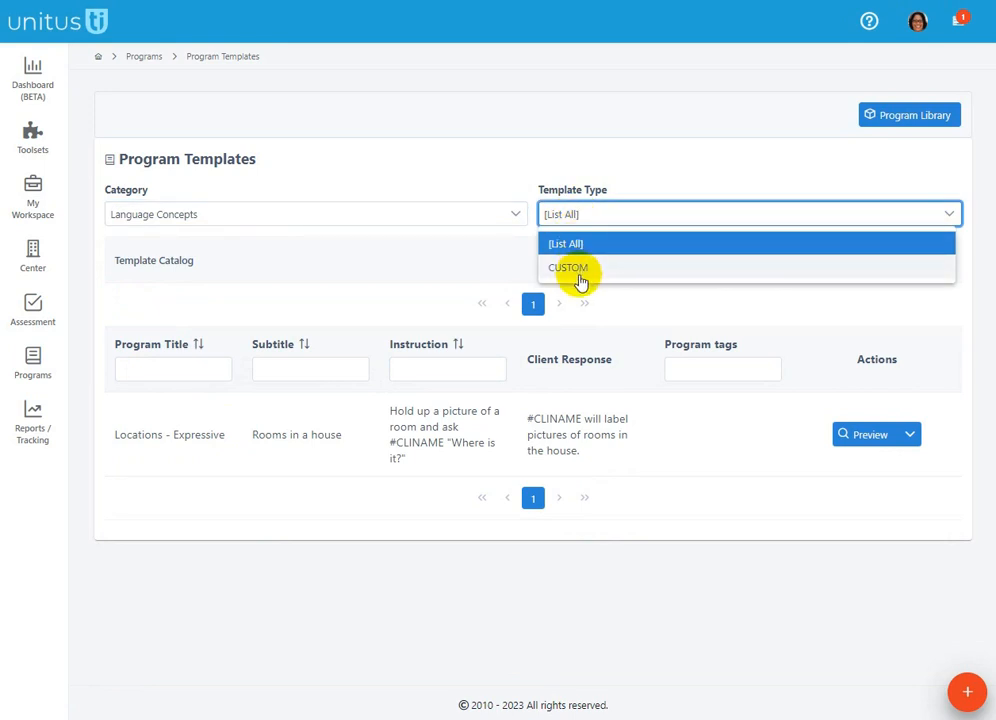
left_click(576, 274)
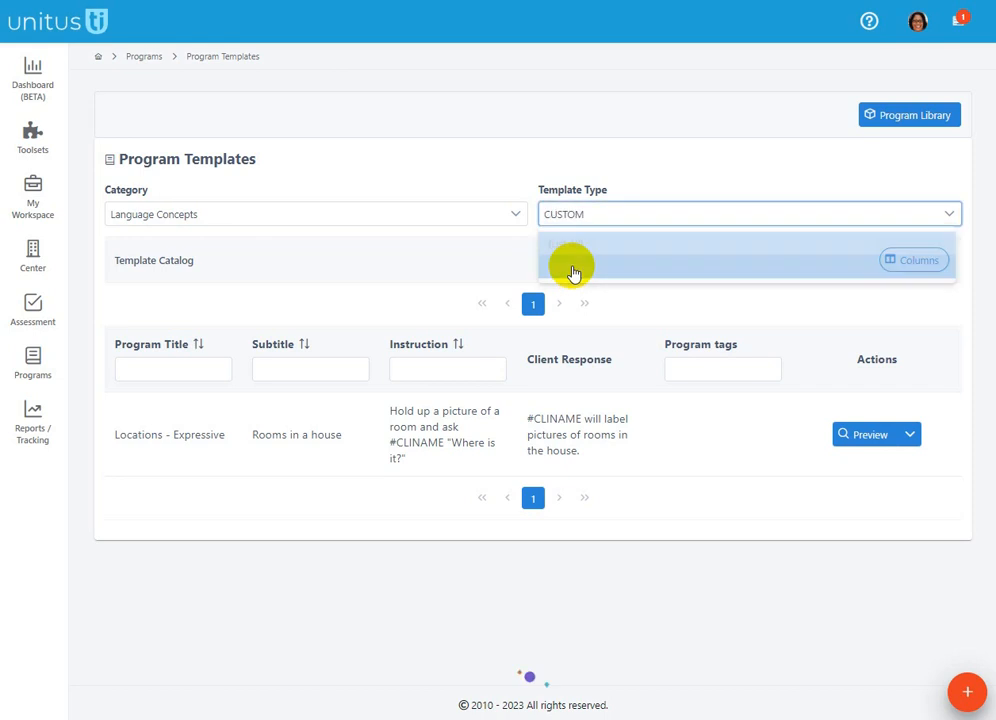
left_click(597, 218)
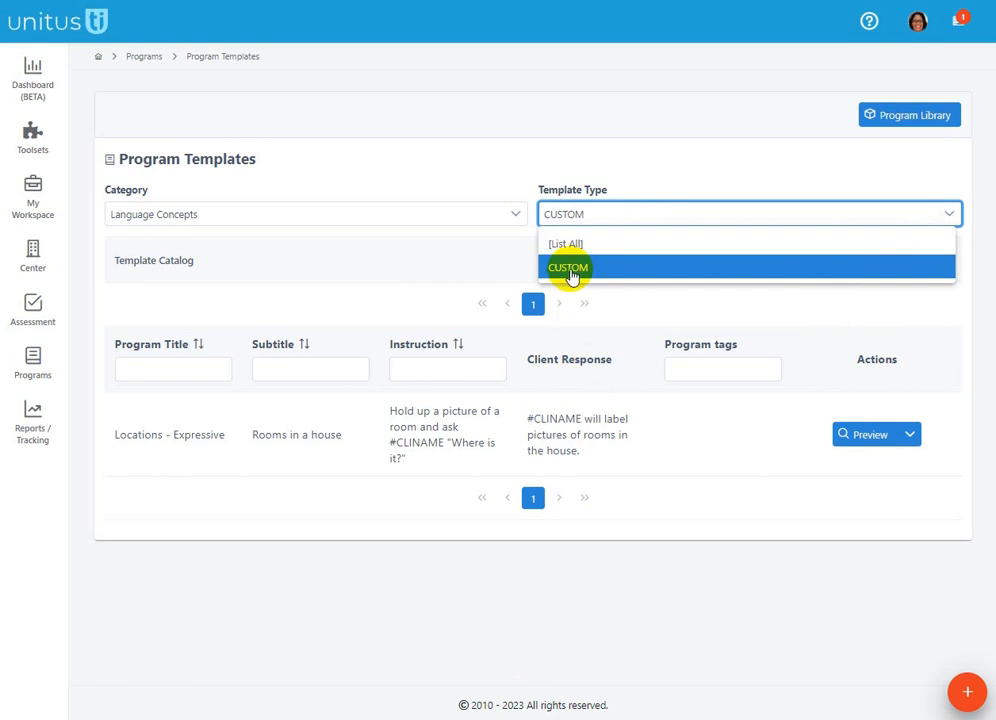
left_click(491, 272)
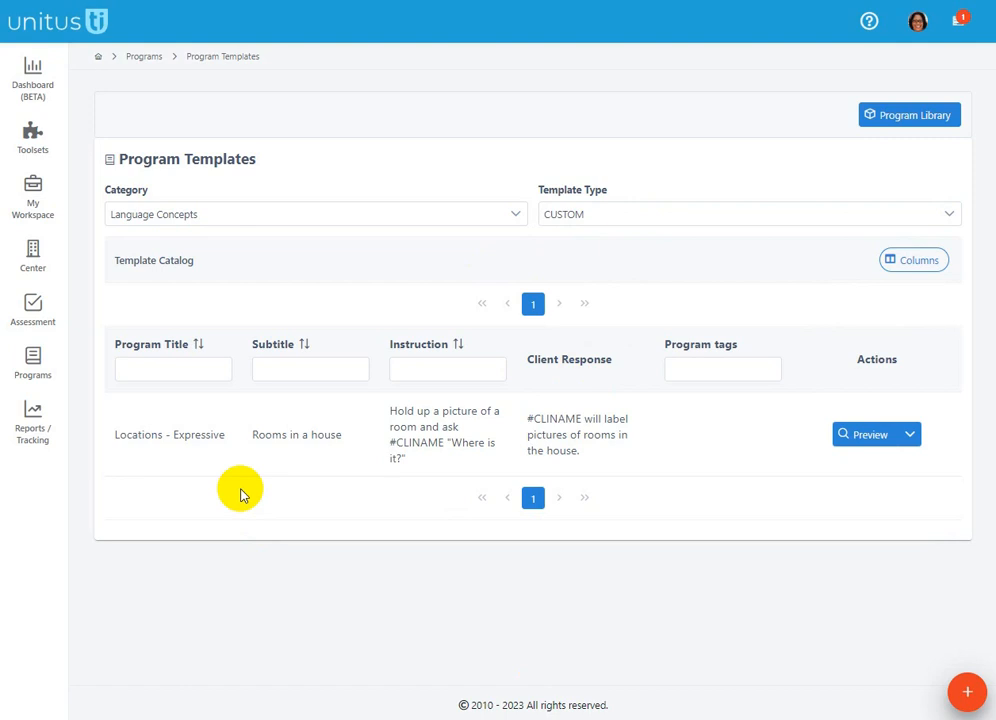
Show the pages available under Programs.
mouse_move(33, 368)
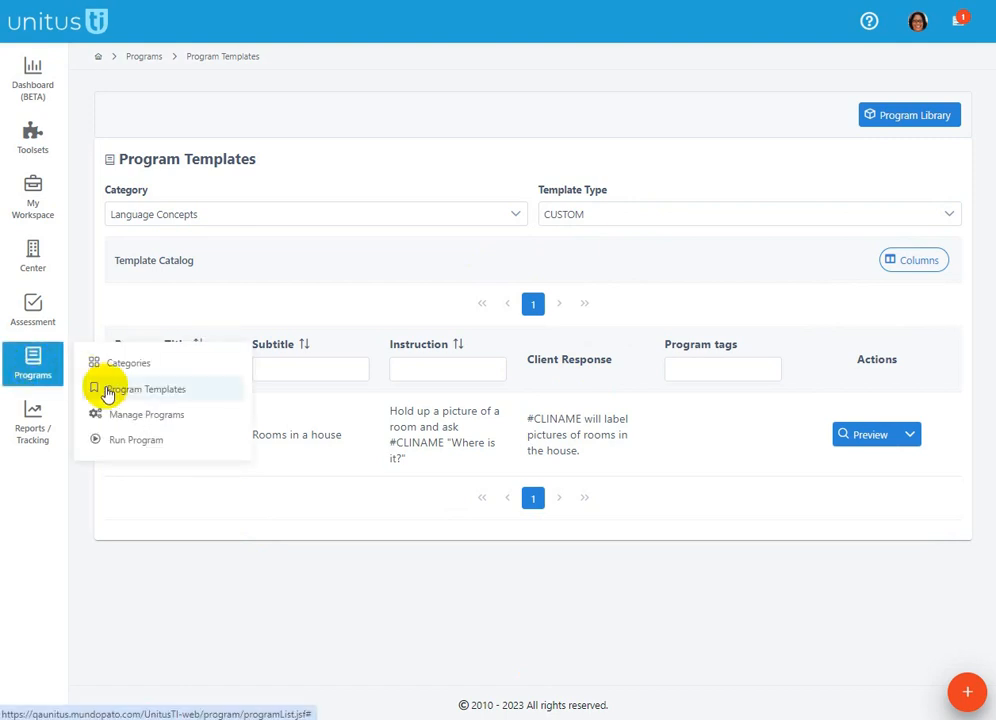